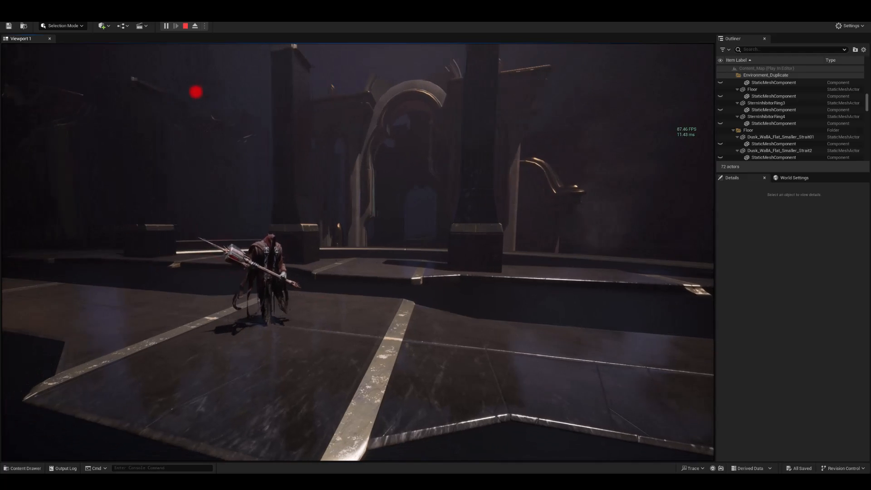
Stop the play session and look over the texture assets in the May Textures folder
key("Escape")
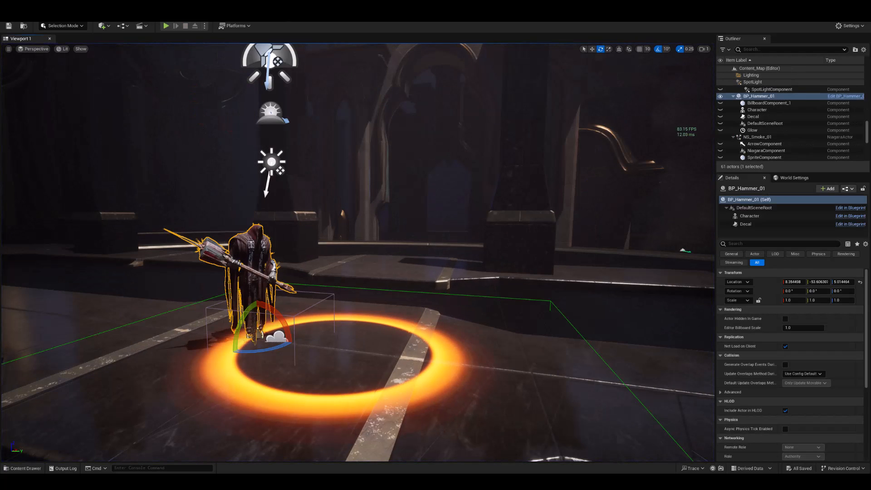
key("ctrl+space")
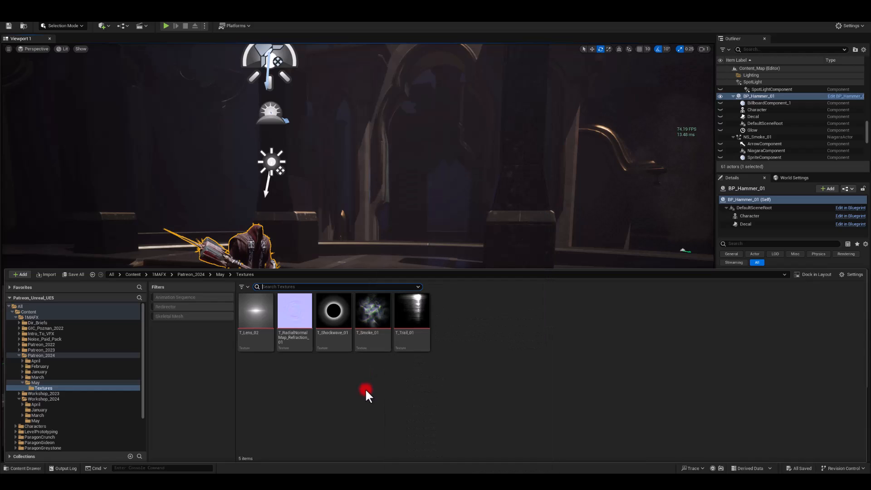
mouse_move(379, 311)
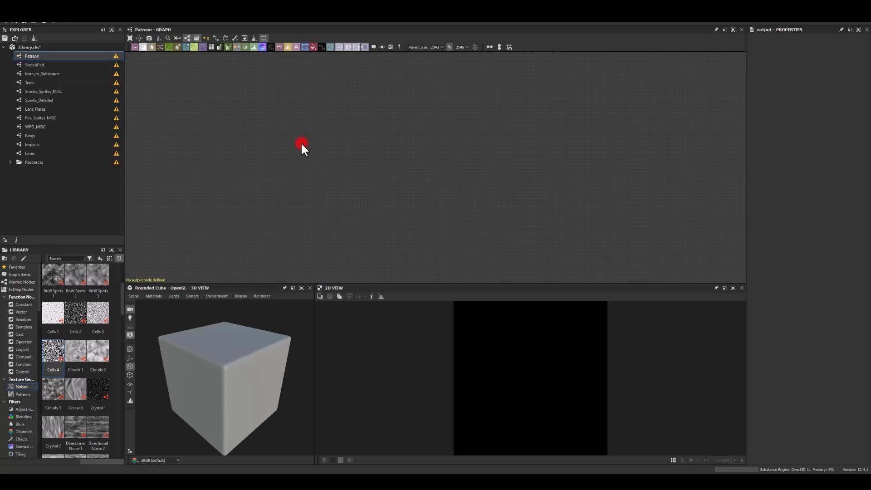
In Substance 3D Designer, add a Shape node to the Patreon graph and set its pattern to Disc
key("space")
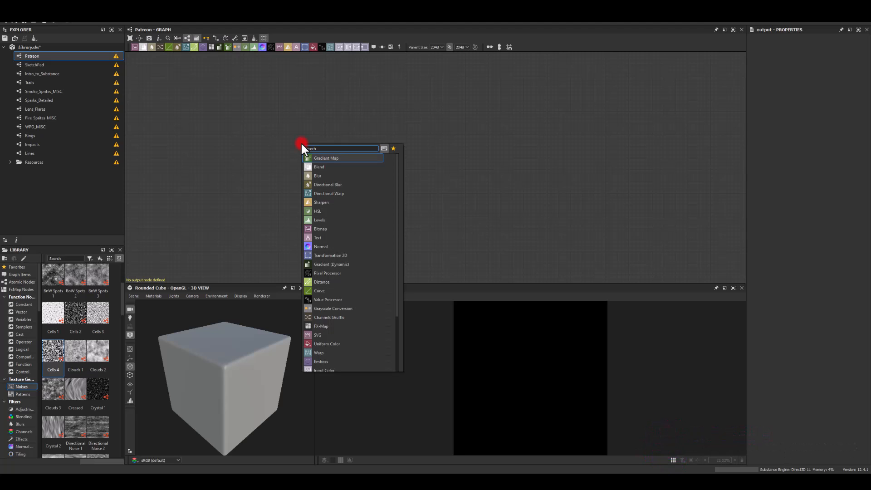
type("sh")
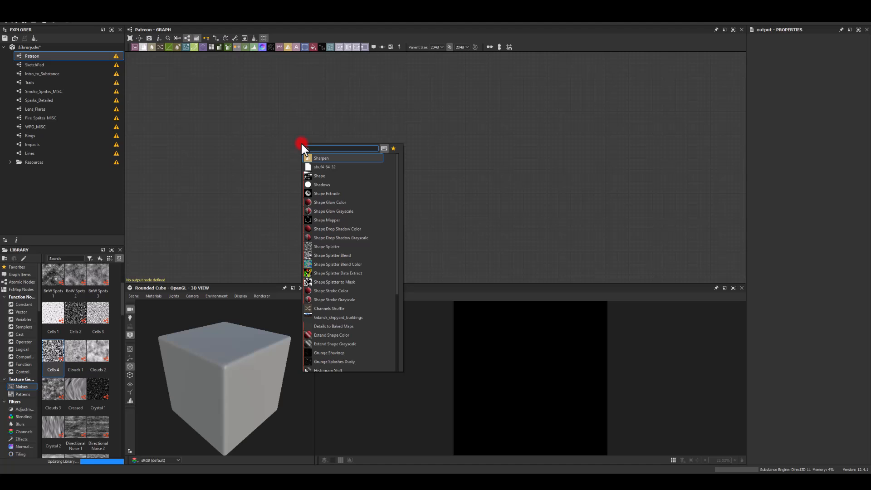
type("ape")
key("Return")
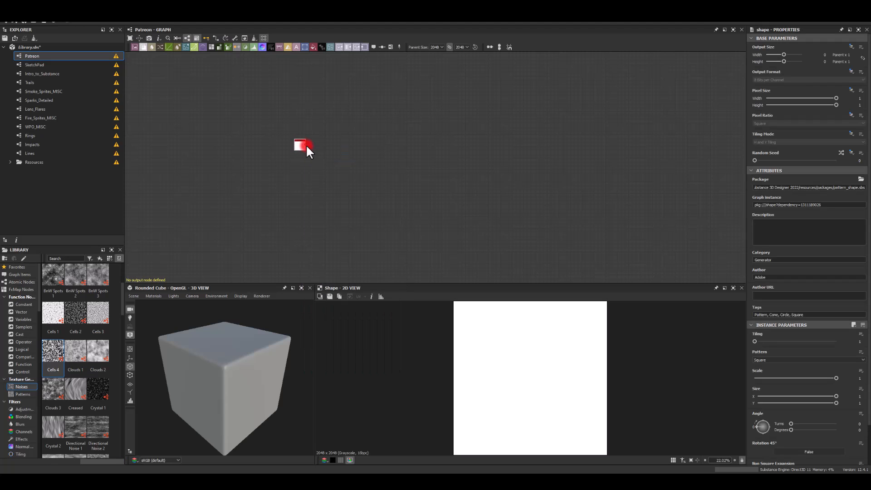
left_click(758, 357)
left_click(763, 369)
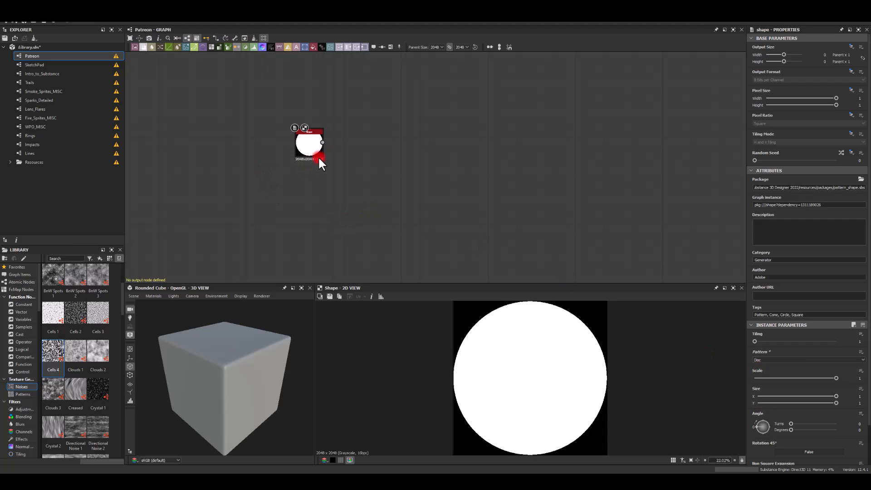
Add a Blend node fed by the Shape node's output
scroll(303, 152, "up", 5)
left_click_drag(312, 152, 383, 168)
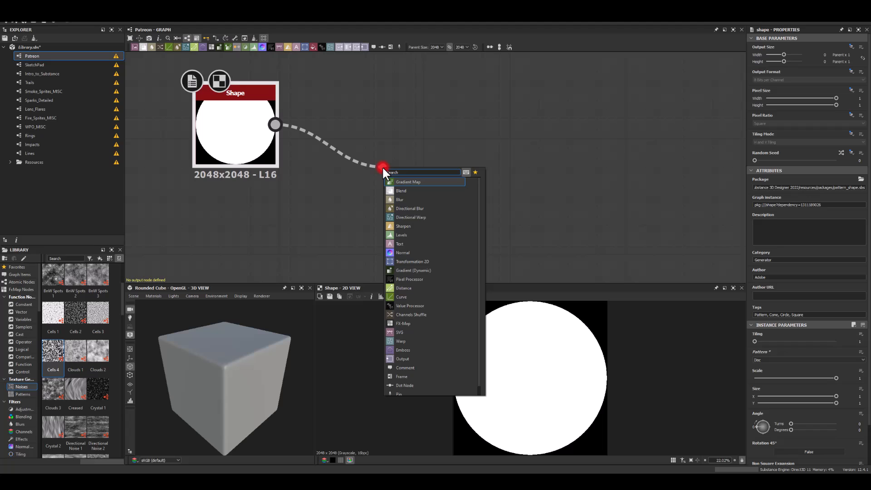
type("blend")
key("Return")
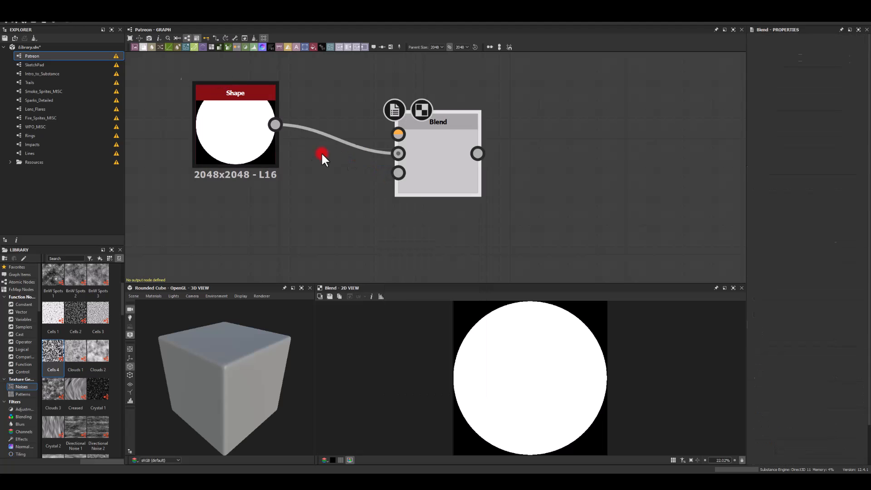
Duplicate the disc Shape node, place the copy below the original and connect it to the Blend's Foreground input
left_click(231, 130)
key("ctrl+c")
left_click(213, 212)
key("ctrl+v")
left_click_drag(426, 165, 222, 244)
left_click_drag(275, 241, 399, 134)
Set the Blend node's blending mode to Subtract
left_click(432, 157)
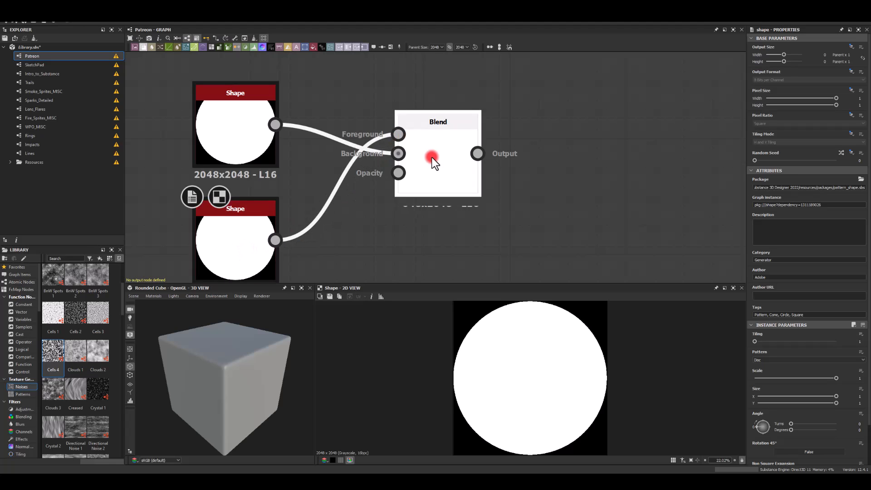
left_click(764, 207)
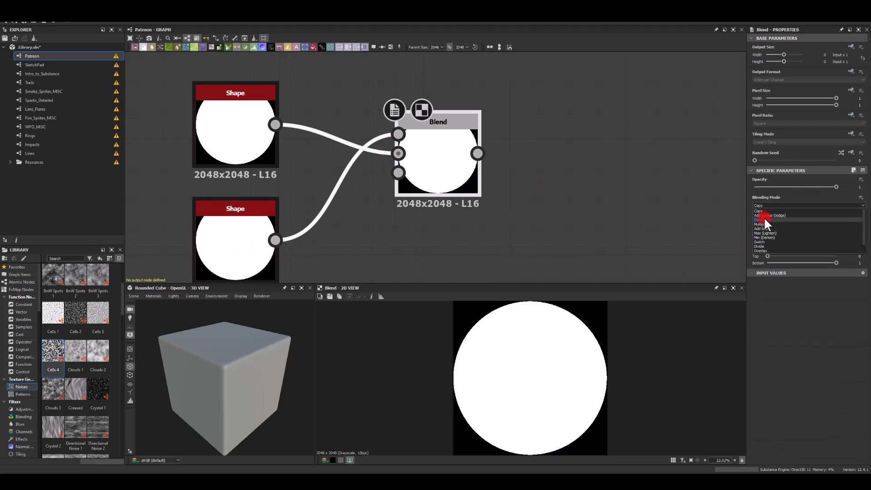
left_click(764, 217)
Scale down both disc shapes, the upper one to 0.76, so the subtraction leaves a thin ring
left_click(250, 251)
left_click_drag(834, 378, 815, 376)
left_click(214, 119)
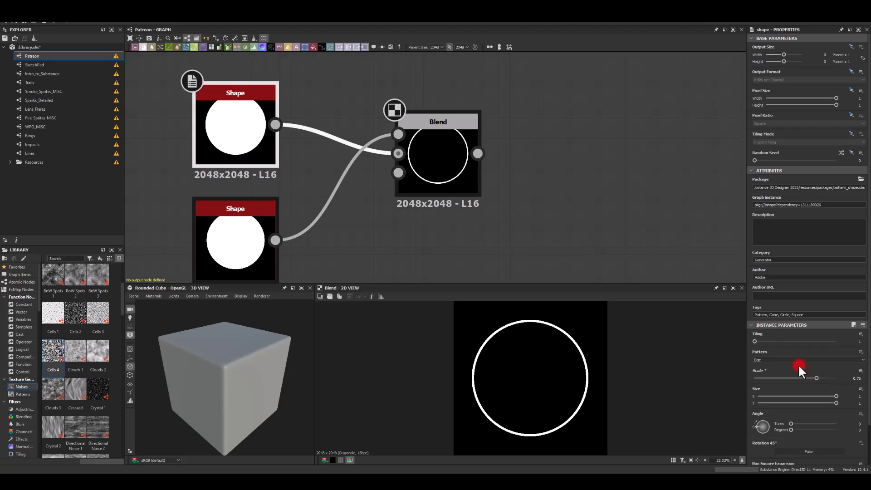
Add a Tile Sampler node and connect the Blend output to its first input
middle_click_drag(524, 187, 363, 163)
left_click_drag(358, 169, 434, 141)
key("Escape")
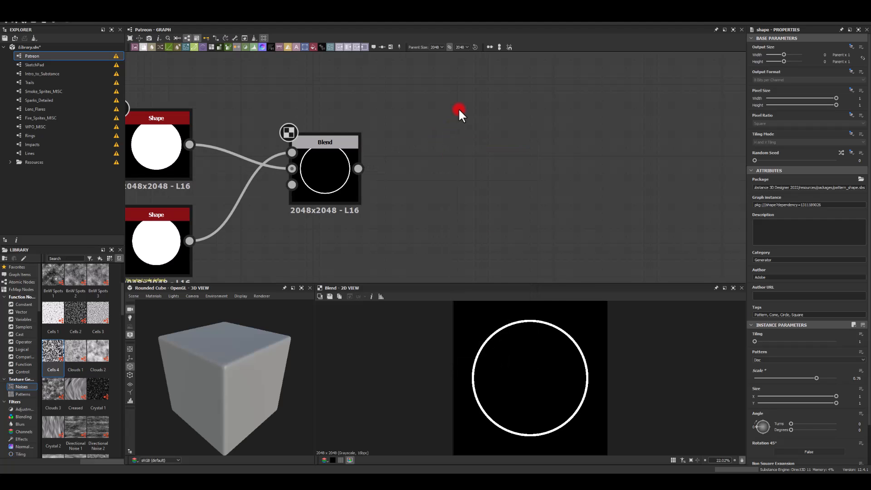
key("space")
type("tile sam")
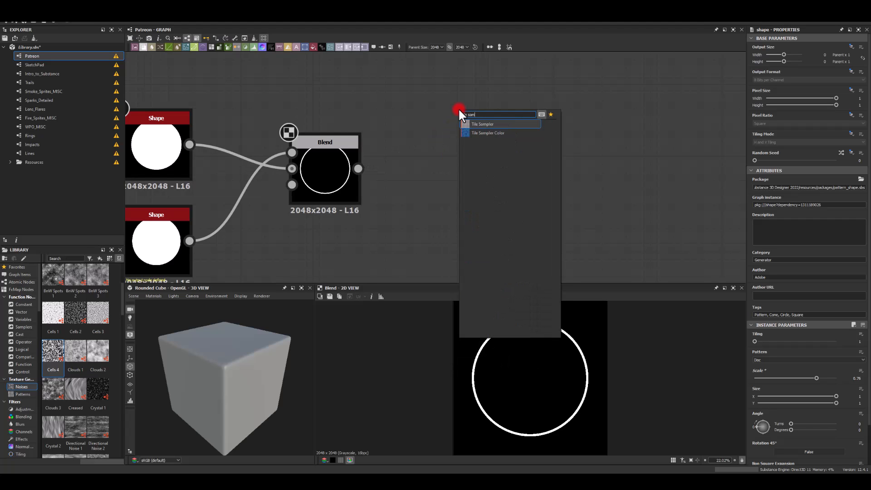
key("Return")
middle_click_drag(332, 140, 346, 222)
left_click_drag(370, 250, 458, 140)
middle_click_drag(578, 236, 534, 168)
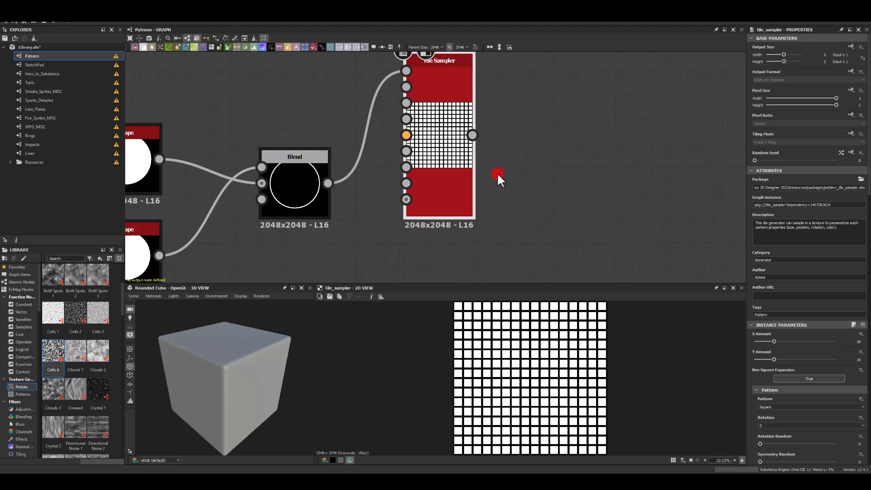
Set the Tile Sampler's pattern to Pattern Input and its X Amount and Y Amount to 9
left_click(769, 407)
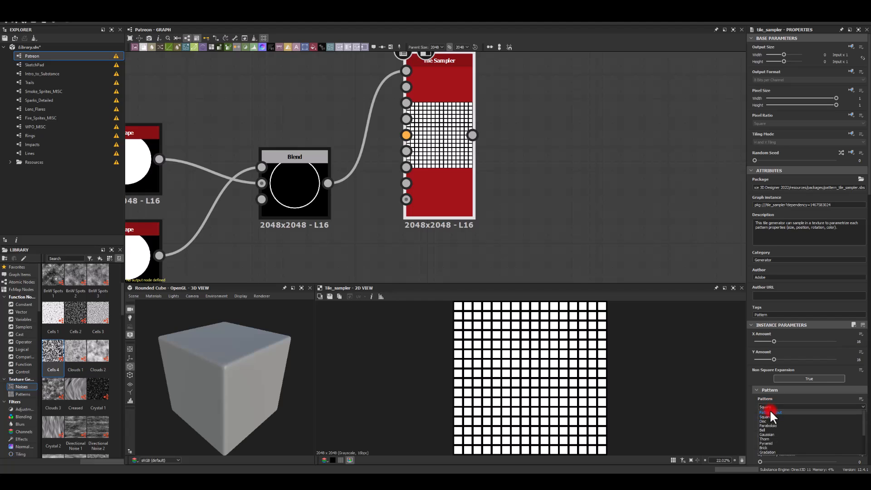
left_click(771, 412)
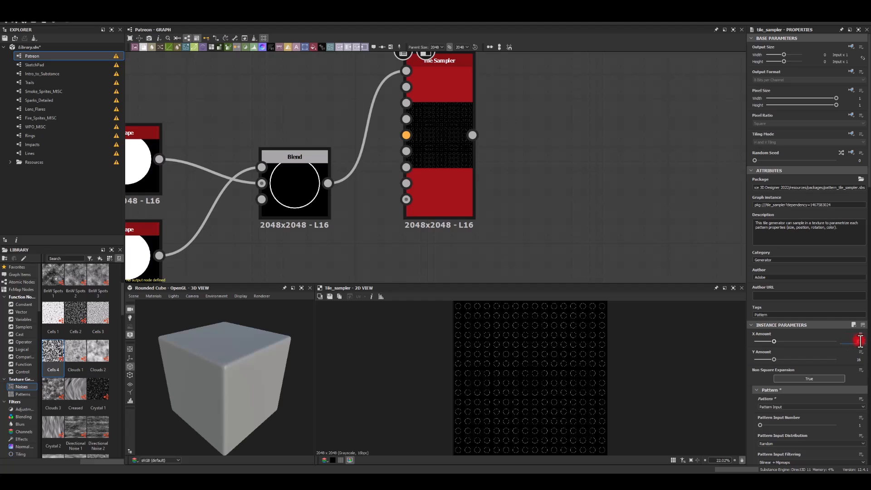
key("Return")
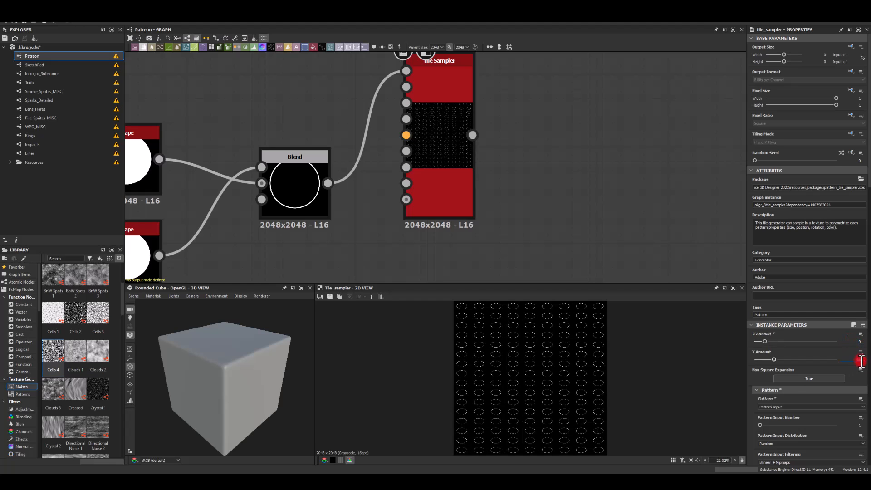
Scatter the tiled rings with Scale 1.73, Scale Random 0.8 and Position Random 10
scroll(755, 411, "down", 5)
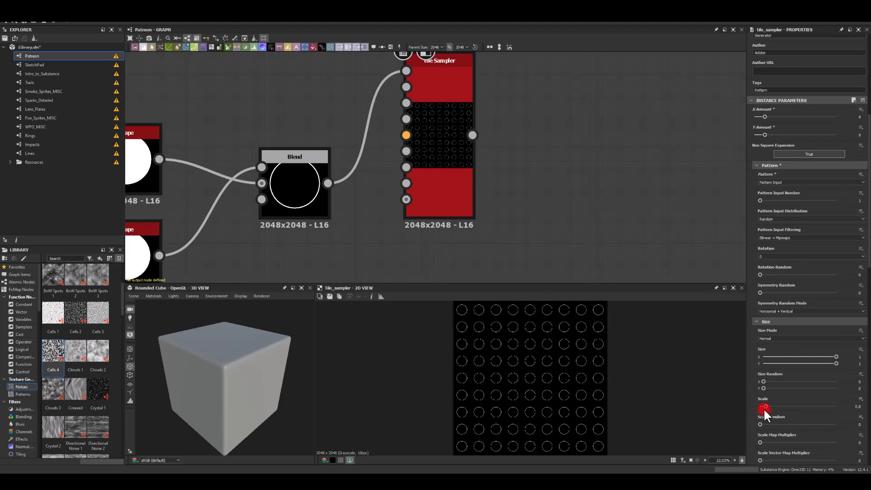
mouse_move(766, 406)
left_mouse_down()
mouse_move(780, 406)
mouse_move(782, 424)
mouse_move(824, 424)
mouse_move(771, 406)
left_mouse_up()
scroll(774, 403, "down", 3)
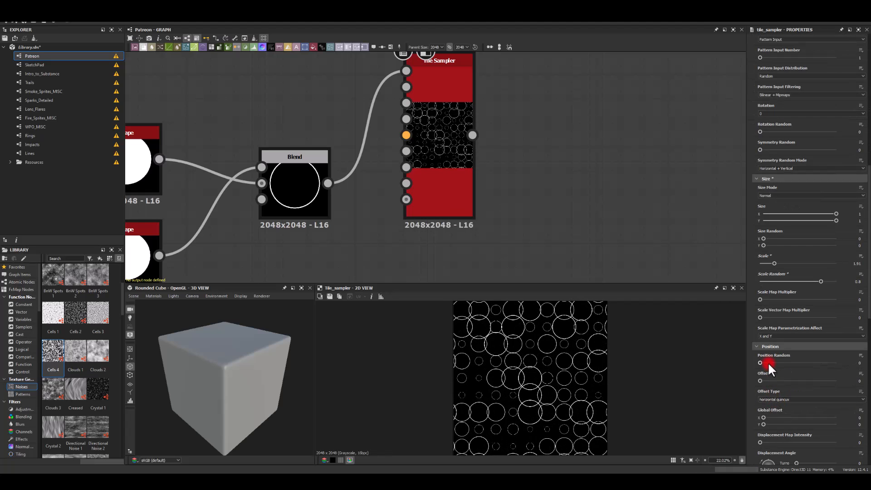
left_click_drag(760, 363, 855, 364)
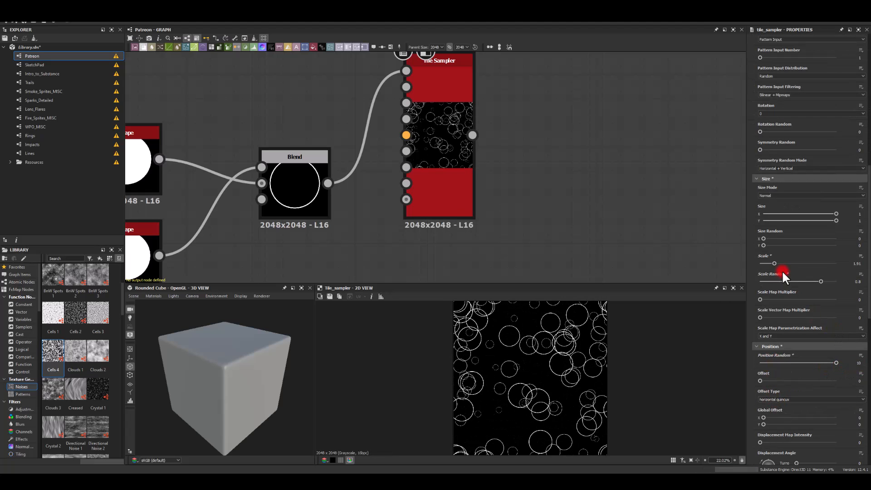
scroll(763, 295, "up", 2)
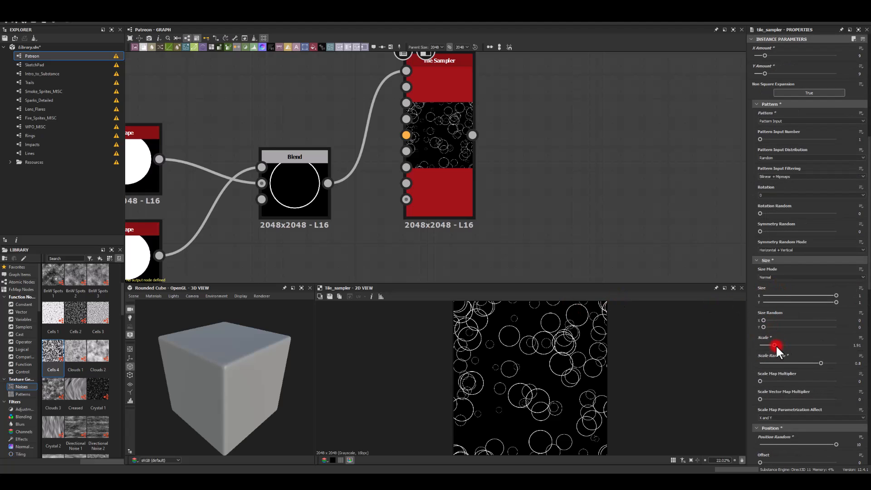
left_click_drag(775, 345, 773, 345)
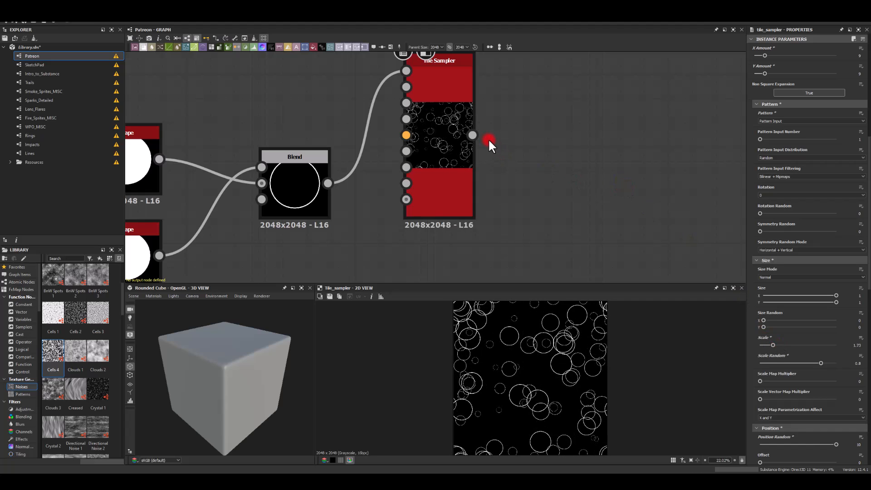
Add a Blur HQ Grayscale node fed by the Tile Sampler's output
left_click_drag(472, 135, 535, 136)
type("blu")
left_click(559, 177)
middle_click_drag(605, 140, 480, 190)
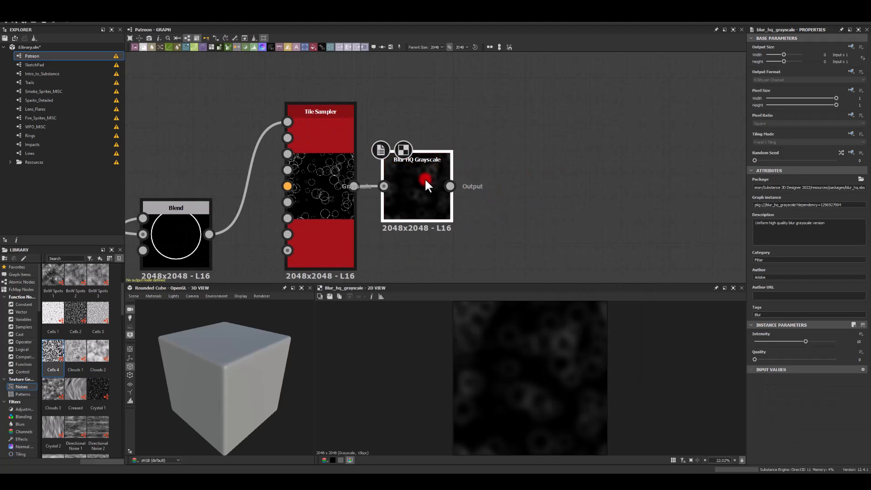
Add a Slope Blur Grayscale node and feed the Blur HQ output into both its Grayscale and Slope inputs
left_click_drag(449, 187, 537, 153)
type("slo")
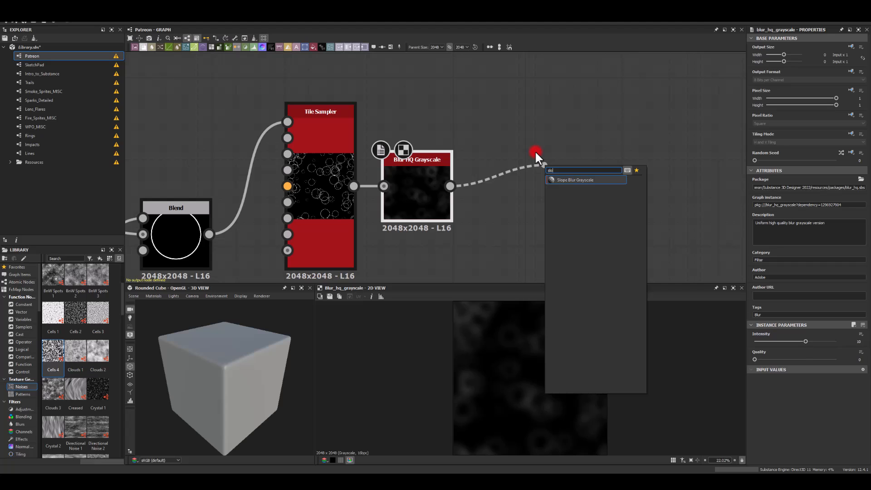
key("Return")
left_click_drag(456, 183, 556, 179)
Set the Slope Blur's samples to 32, intensity to 1.66 and mode to Min
left_click_drag(773, 340, 763, 361)
left_click(761, 377)
left_click(761, 386)
left_click(758, 377)
left_click(758, 389)
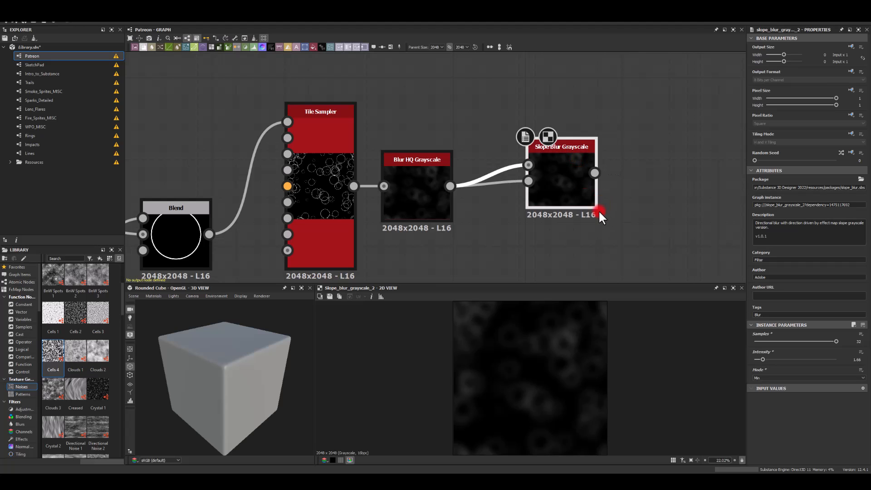
Add a Multi Dir. Warp Grayscale node fed by the Slope Blur's output
middle_click_drag(636, 229, 506, 152)
left_click_drag(437, 98, 414, 112)
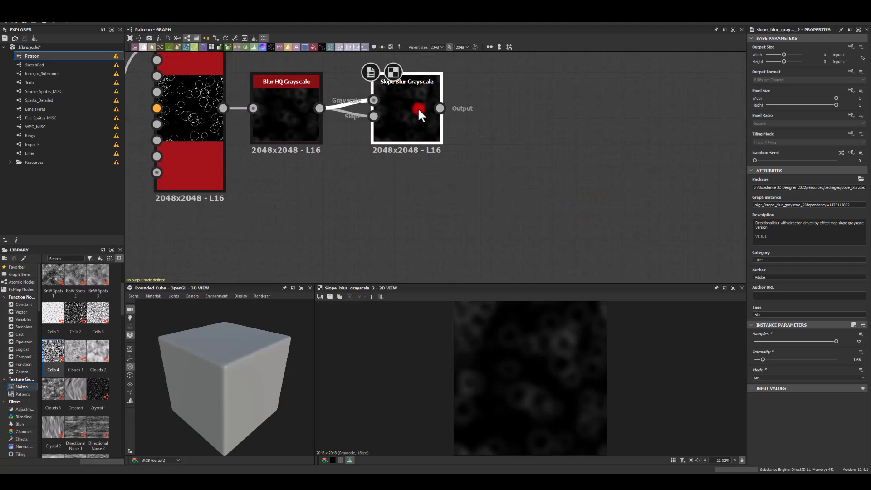
left_click_drag(441, 108, 529, 153)
type("multi")
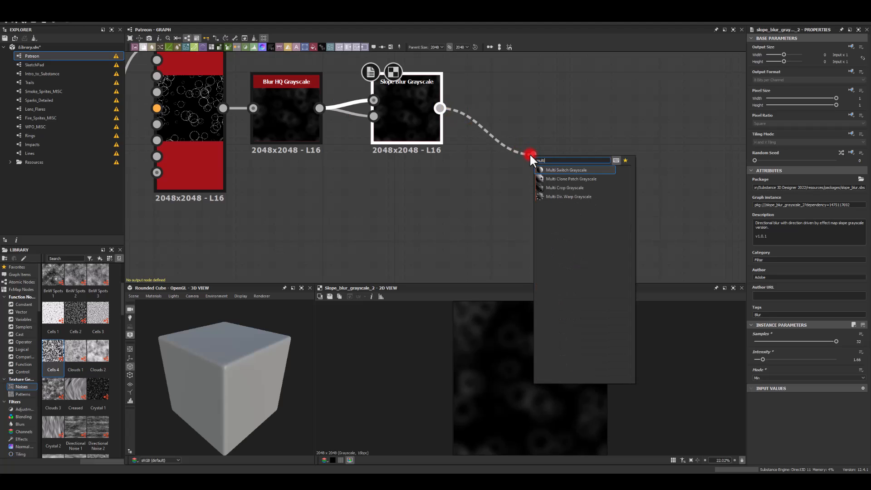
left_click(568, 197)
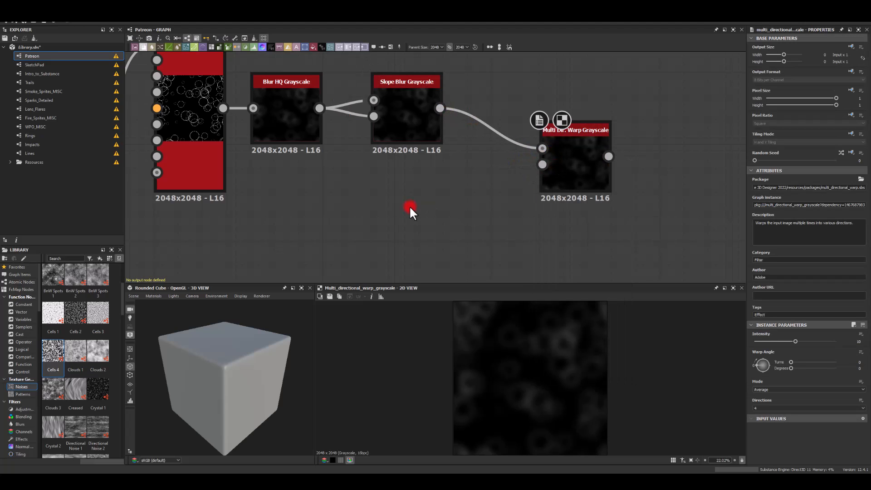
Add a Perlin Noise node and connect it to the Multi Dir. Warp's Intensity Input
key("space")
type("perl")
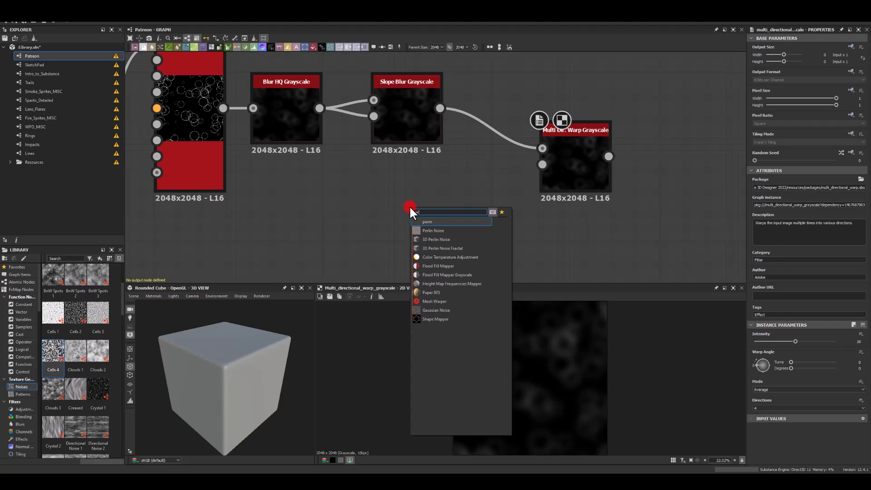
left_click(436, 231)
left_click_drag(504, 187, 563, 170)
Set the Multi Dir. Warp's intensity to 74.27 and its warp angle to about 113 degrees
left_click_drag(766, 340, 831, 342)
left_click(566, 158)
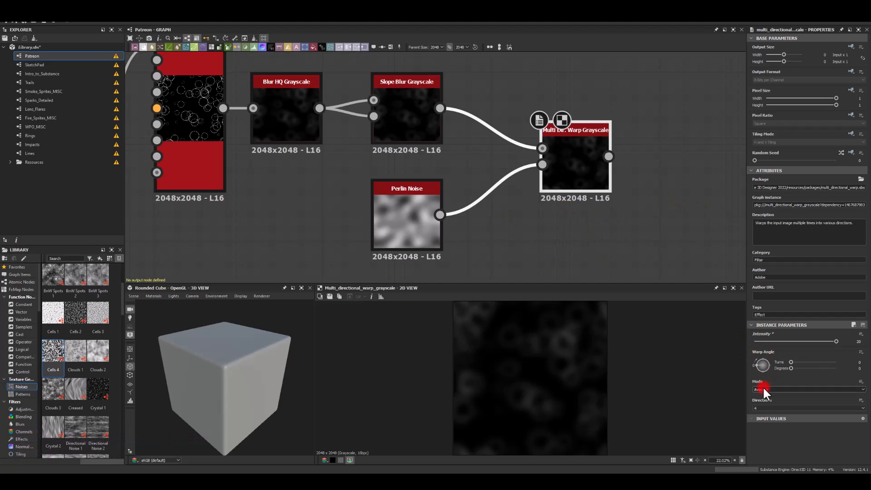
double_click(858, 341)
left_click_drag(791, 338, 815, 340)
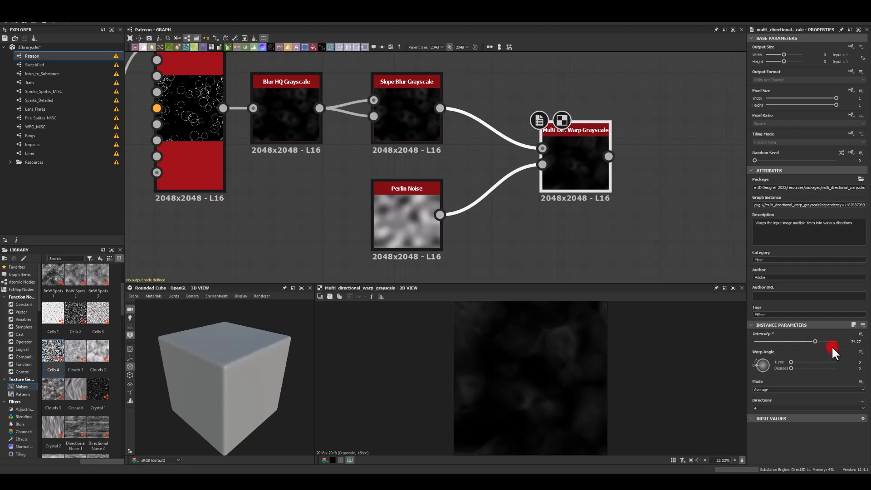
mouse_move(797, 366)
left_mouse_down()
mouse_move(846, 368)
mouse_move(797, 368)
mouse_move(805, 372)
left_mouse_up()
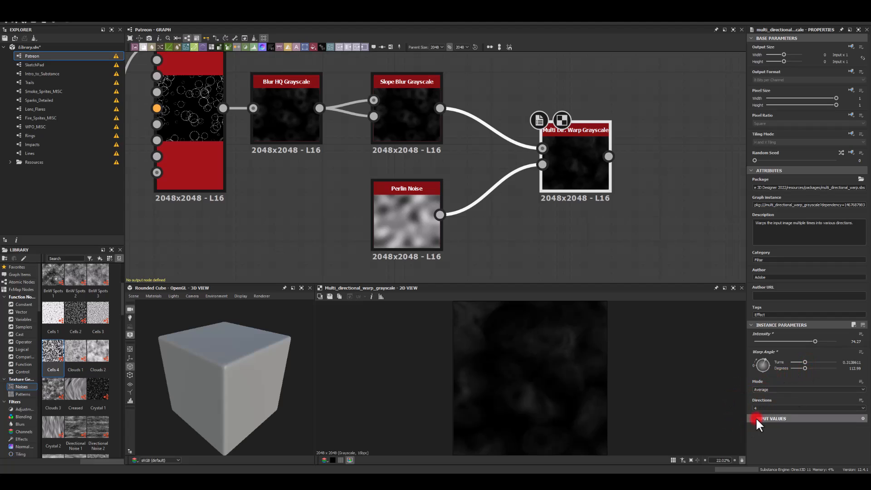
Reduce the Slope Blur Grayscale node's samples to 2
left_click(411, 97)
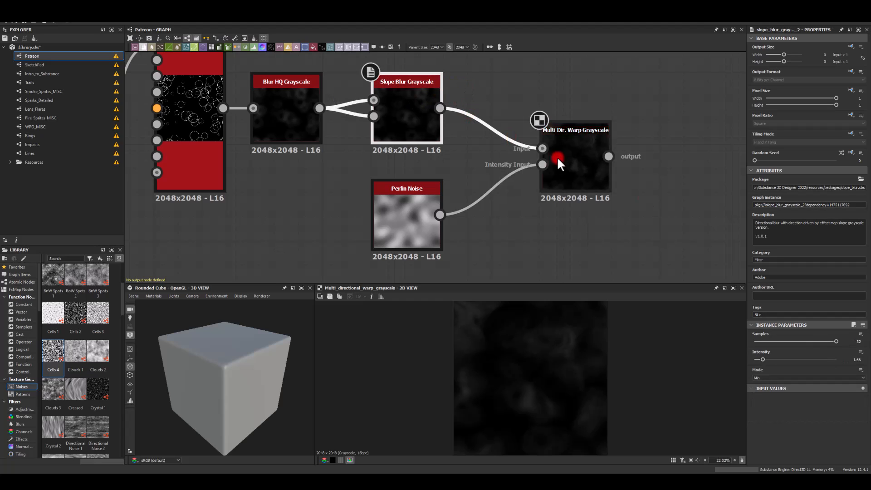
left_click_drag(835, 340, 756, 340)
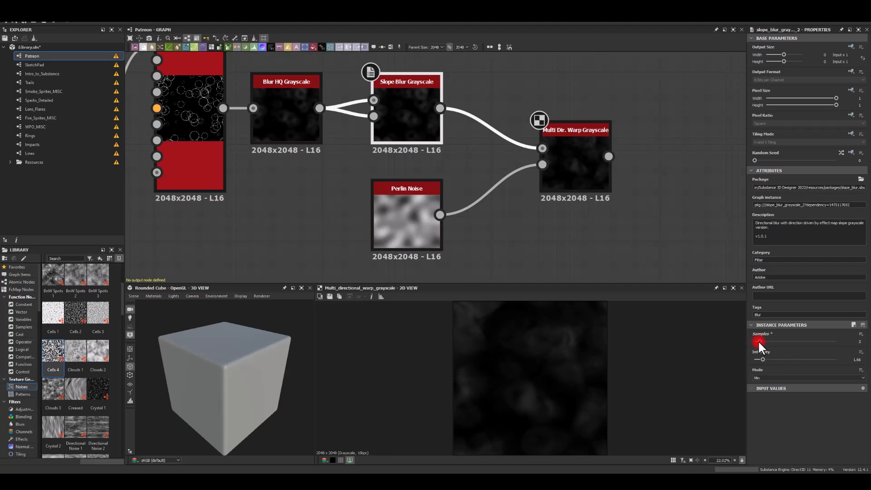
Set the Slope Blur Grayscale node's intensity to 1.06 and its mode to Blur
left_click_drag(760, 360, 762, 370)
left_click(761, 378)
left_click(760, 382)
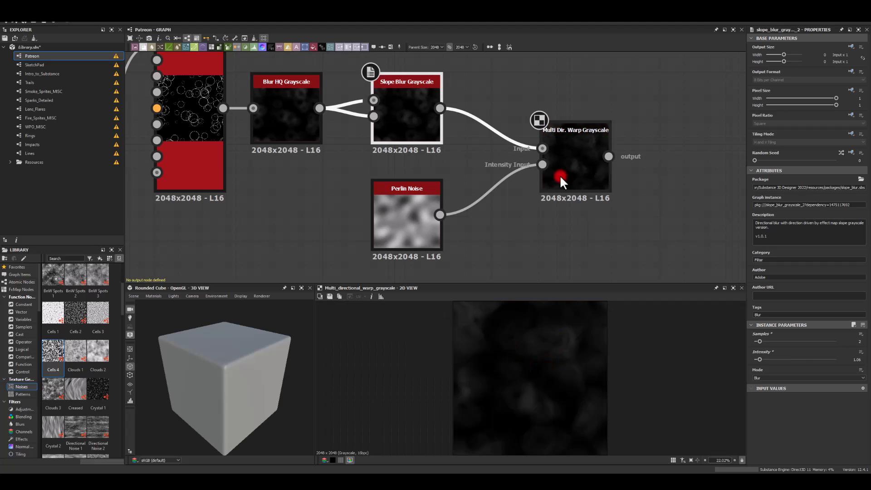
Try feeding the Multi Dir. Warp directly from Blur HQ Grayscale, and restore its connection from the Slope Blur
left_click(552, 155)
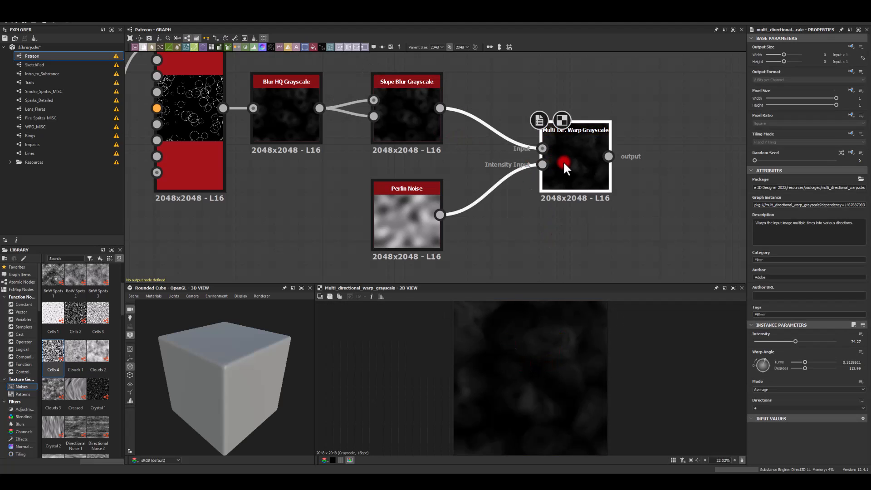
left_click_drag(320, 105, 557, 151)
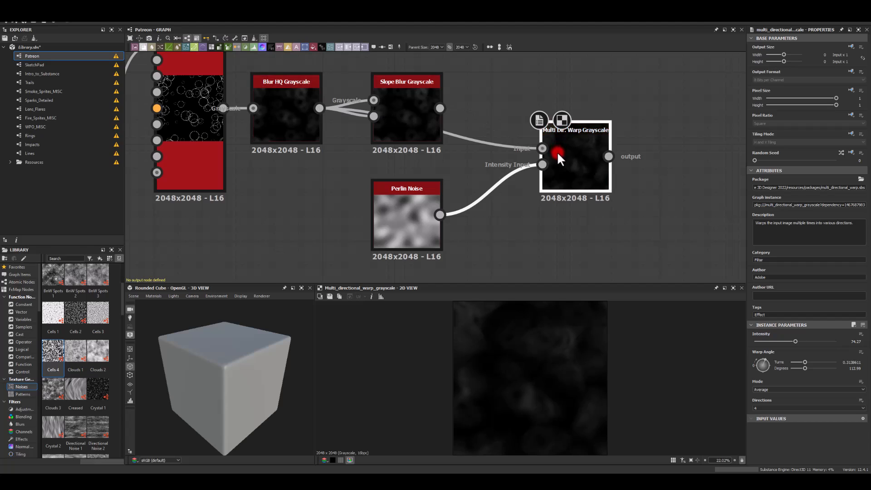
left_click_drag(440, 108, 543, 148)
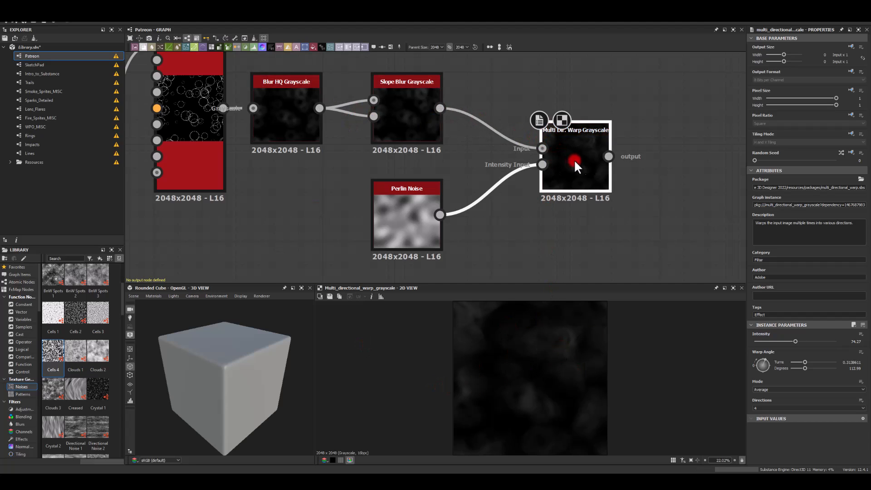
middle_click_drag(619, 171, 532, 148)
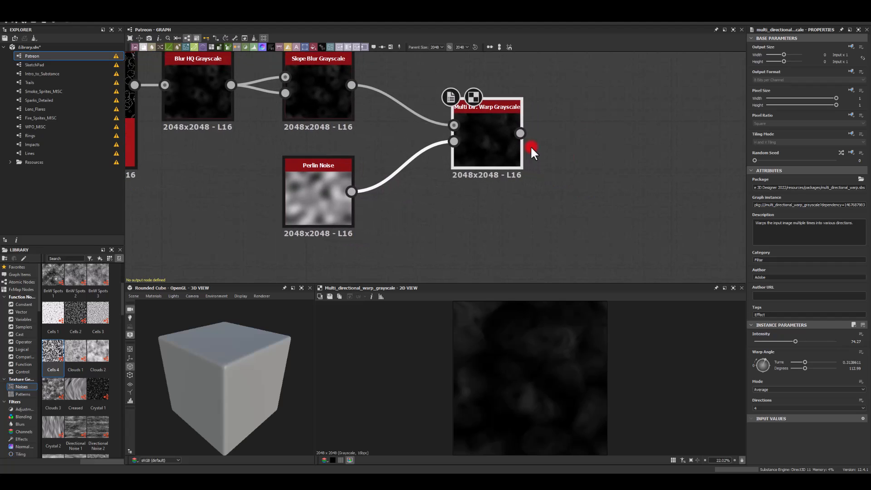
left_click(482, 205)
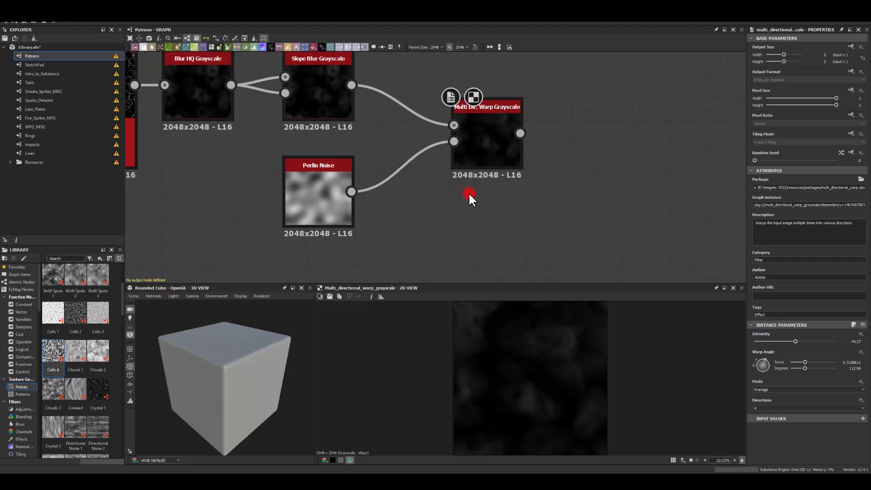
scroll(478, 200, "down", 3)
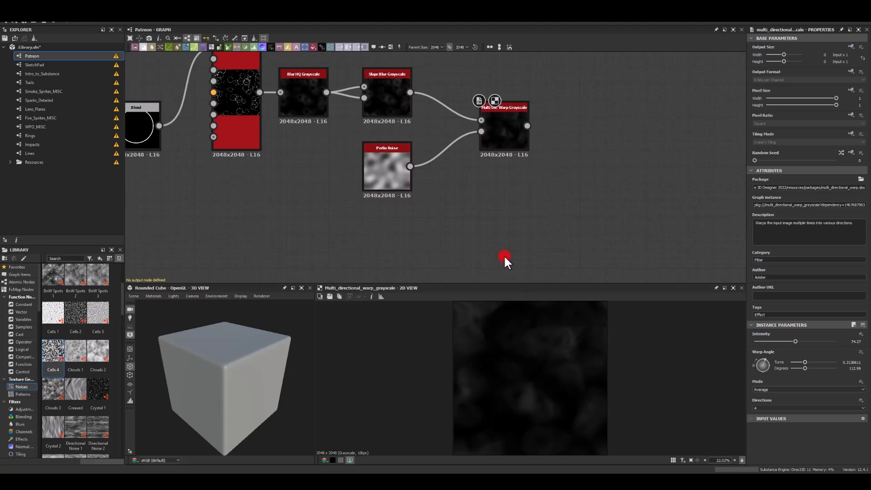
scroll(518, 336, "up", 3)
scroll(516, 338, "down", 2)
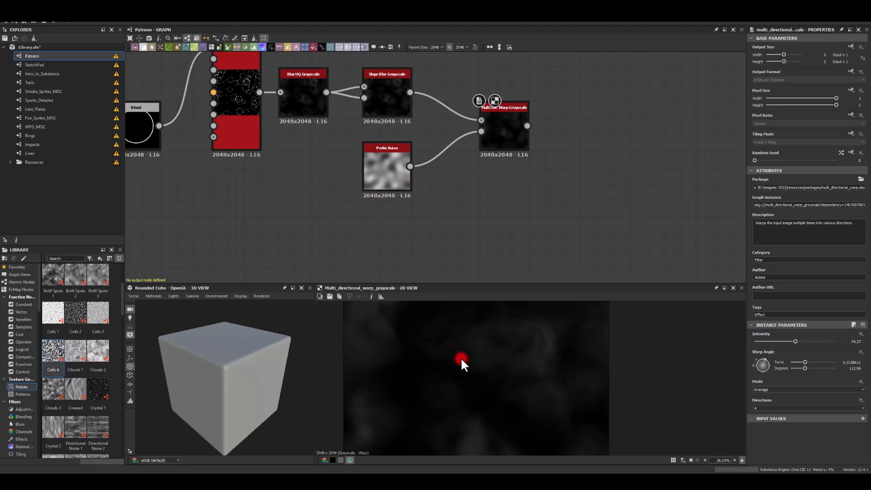
scroll(524, 347, "down", 4)
Add a separate Perlin Noise node in the empty graph area below the existing node chain
middle_click_drag(500, 241, 524, 170)
middle_click_drag(412, 225, 450, 200)
middle_click_drag(276, 194, 352, 178)
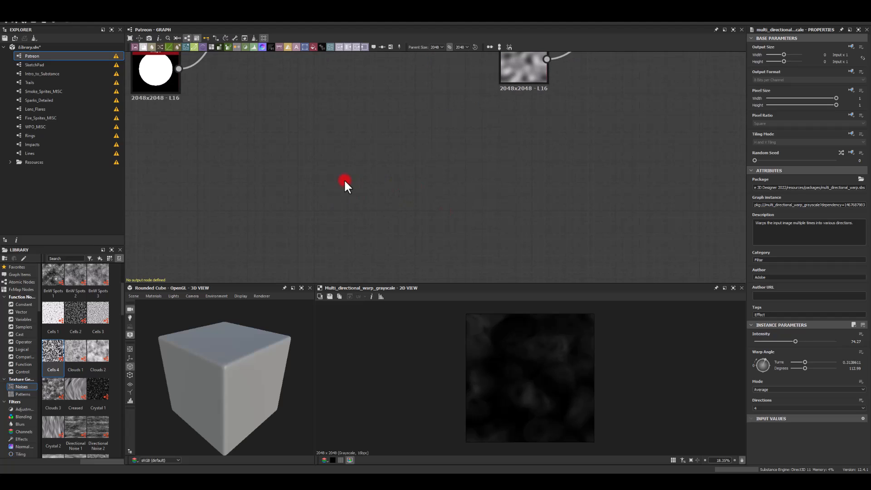
key("space")
type("per")
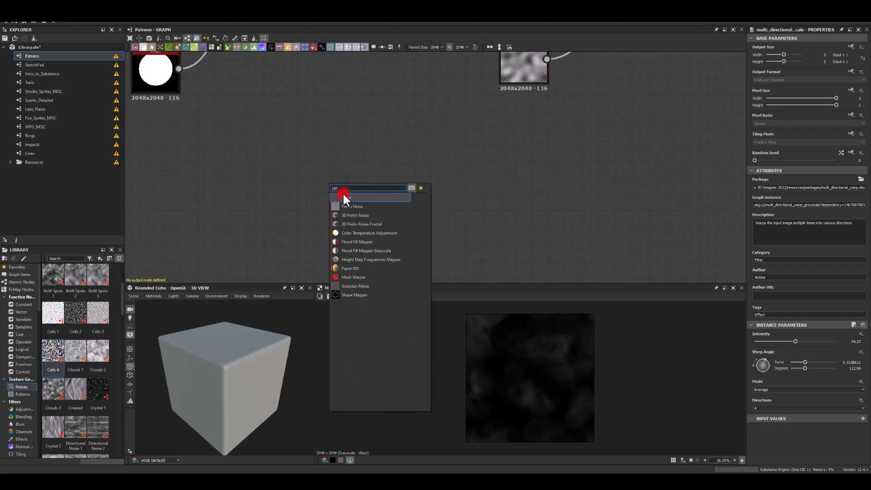
left_click(340, 203)
Add a Slope Blur Grayscale node with both inputs fed by the new Perlin Noise, and set the noise's scale to 8
left_click_drag(331, 191, 396, 183)
type("slo")
key("Return")
scroll(396, 183, "up", 5)
left_click_drag(244, 158, 382, 171)
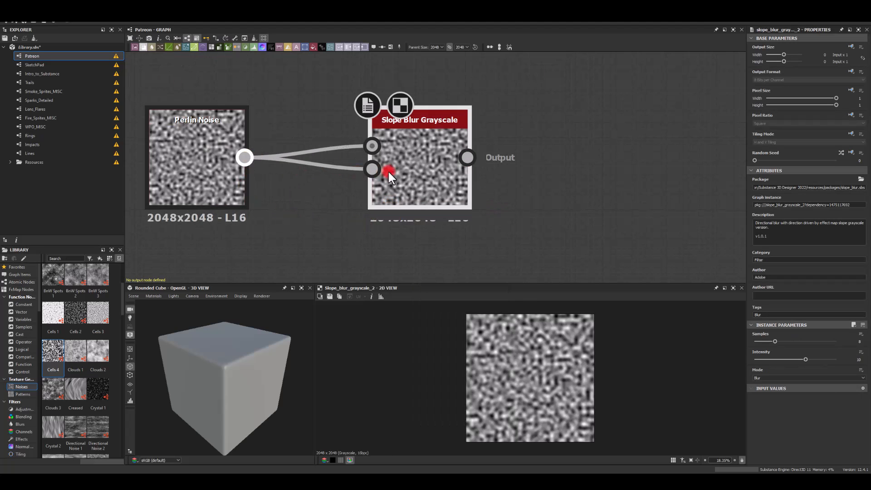
left_click(172, 153)
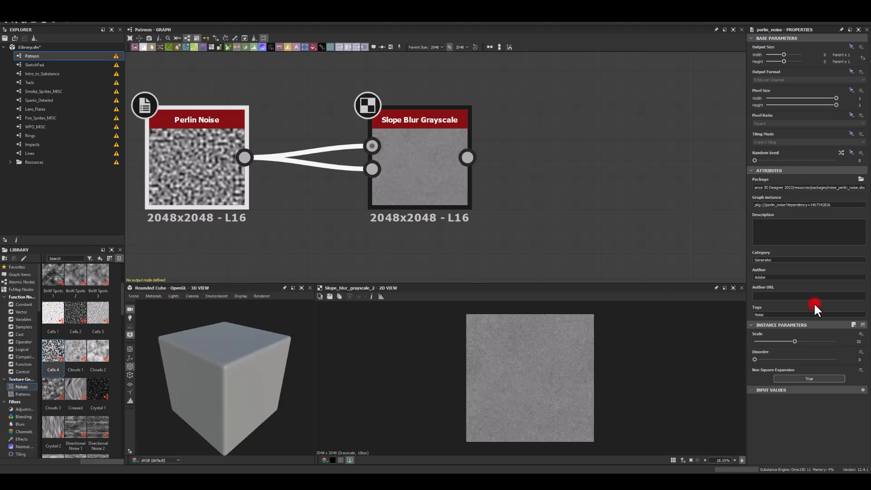
left_click_drag(788, 336, 763, 342)
Add an Invert Grayscale node fed by the new Slope Blur's output
middle_click_drag(630, 165, 512, 164)
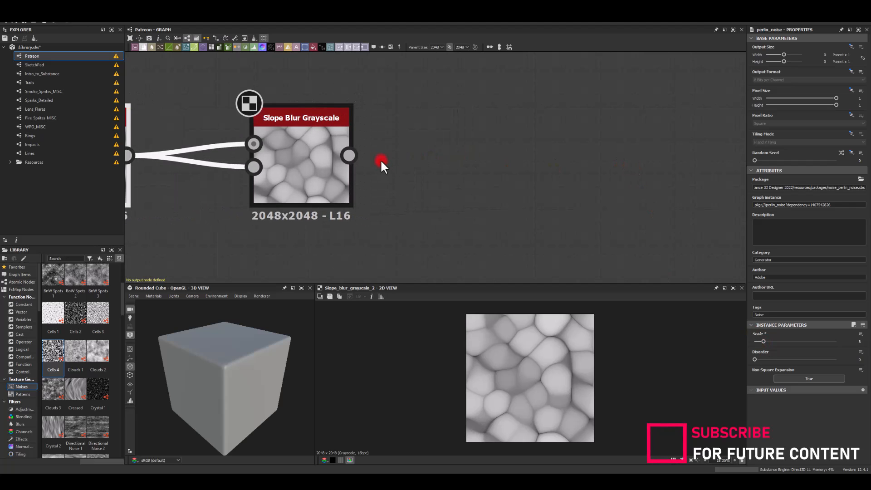
left_click_drag(351, 155, 442, 145)
type("inv")
key("Return")
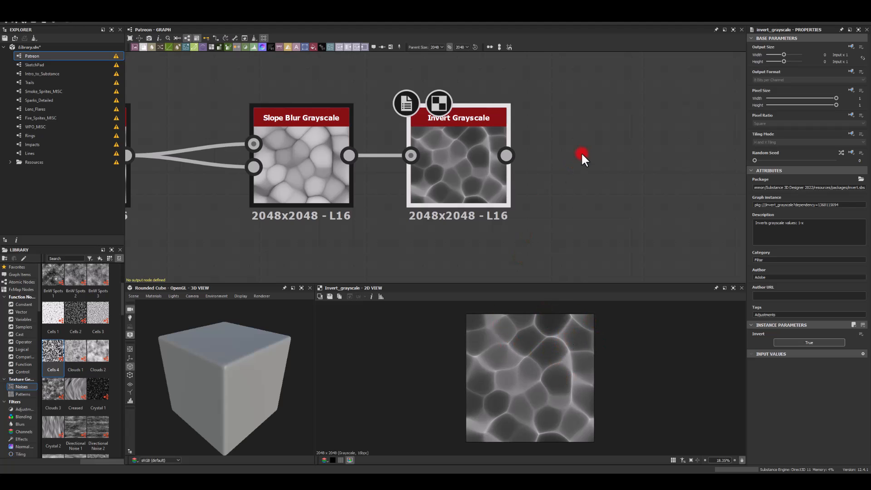
Add a Histogram Scan node after the Invert Grayscale, with position 0.46 and contrast 0.3
middle_click_drag(507, 134, 430, 144)
middle_click_drag(570, 179, 502, 179)
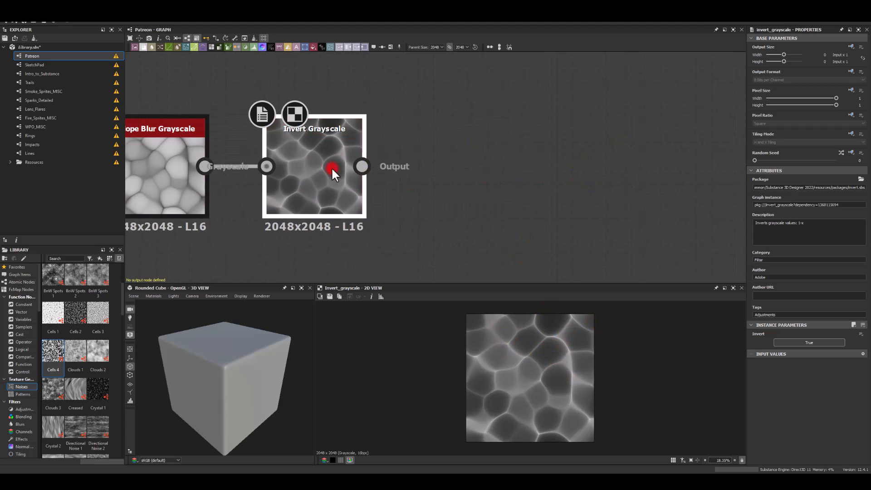
left_click_drag(362, 166, 423, 173)
type("hist")
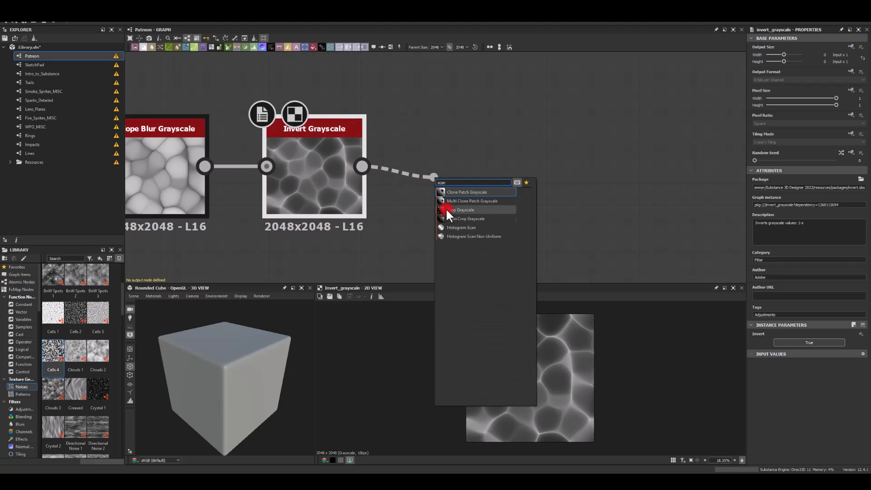
left_click(450, 224)
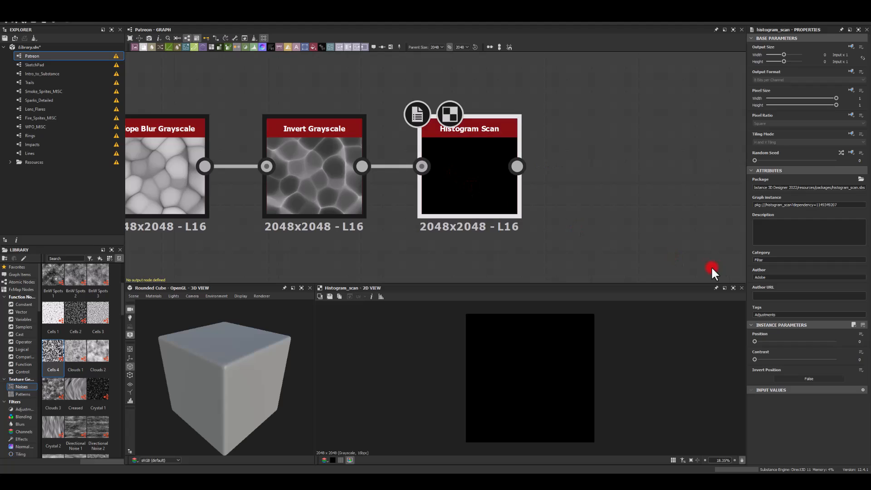
left_click_drag(755, 341, 781, 359)
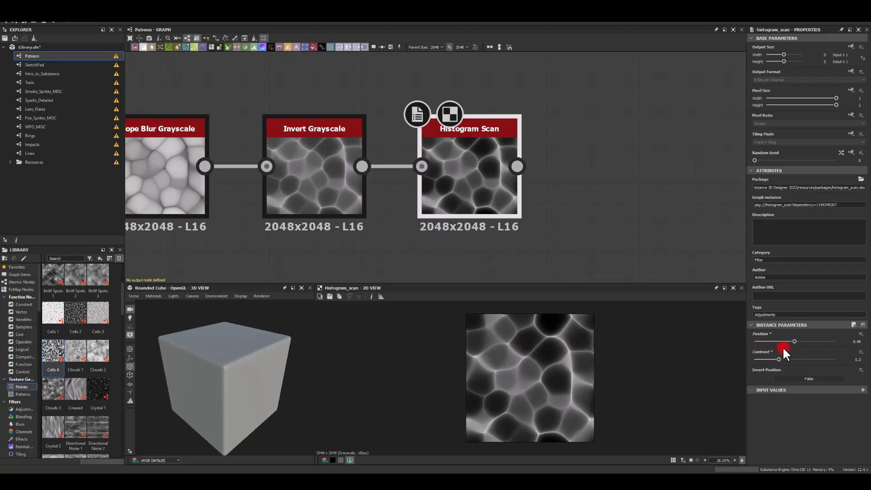
left_click_drag(794, 341, 792, 341)
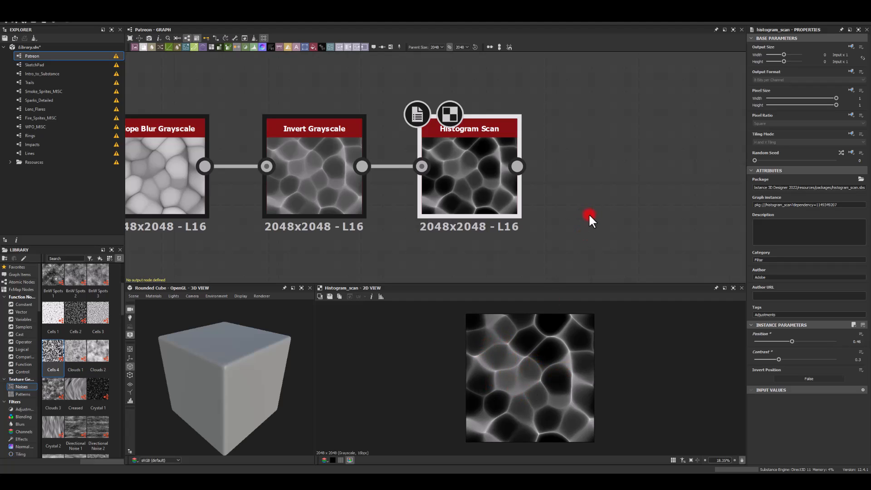
Add a Multi Dir. Warp Grayscale node fed by the Histogram Scan's output
middle_click_drag(590, 214, 473, 235)
left_click_drag(399, 188, 504, 149)
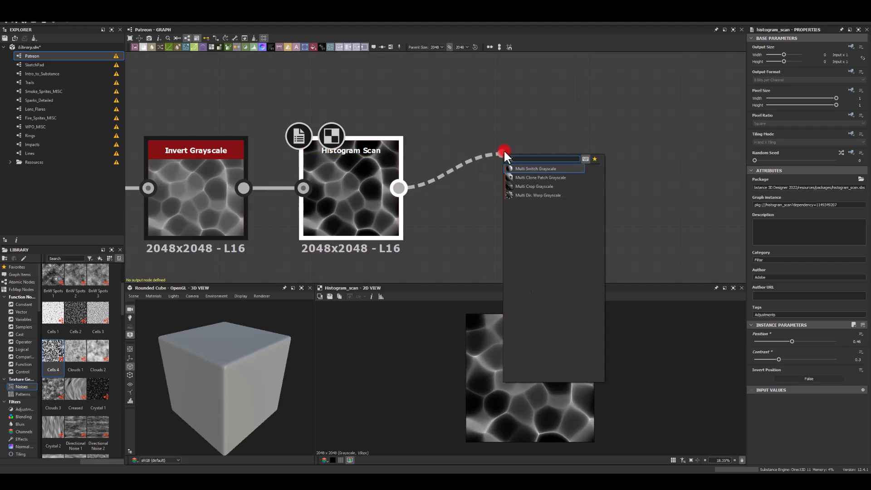
left_click(526, 195)
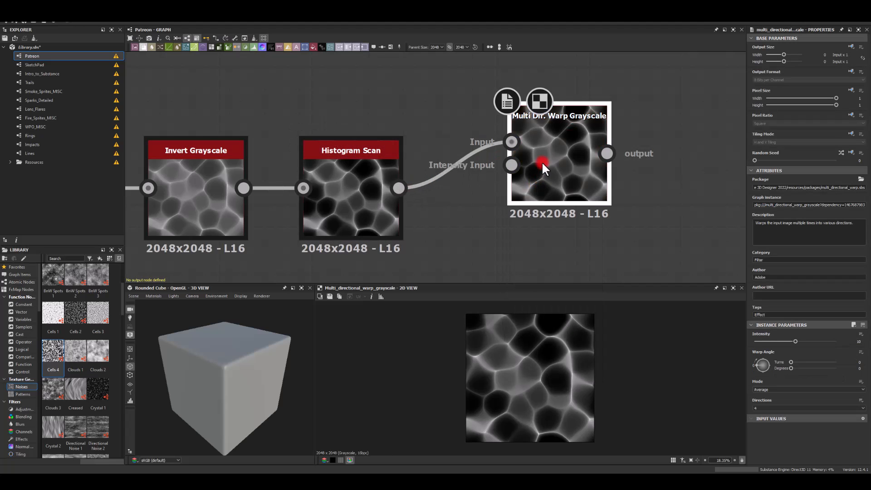
left_click_drag(543, 162, 541, 186)
Add a Blur HQ Grayscale node fed by the upper Perlin Noise and connect it to the new warp's Intensity Input
middle_click_drag(478, 198, 472, 140)
middle_click_drag(399, 145, 435, 203)
scroll(418, 172, "down", 3)
middle_click_drag(277, 141, 345, 150)
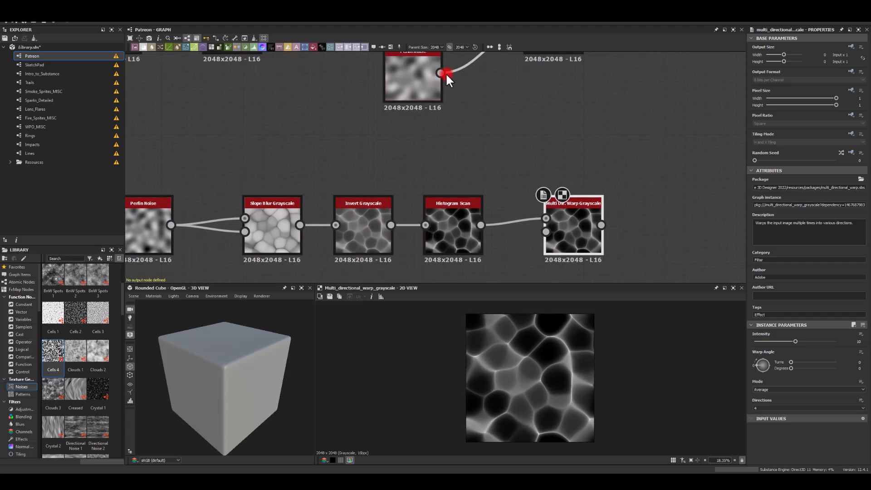
left_click_drag(486, 130, 487, 131)
type("blu")
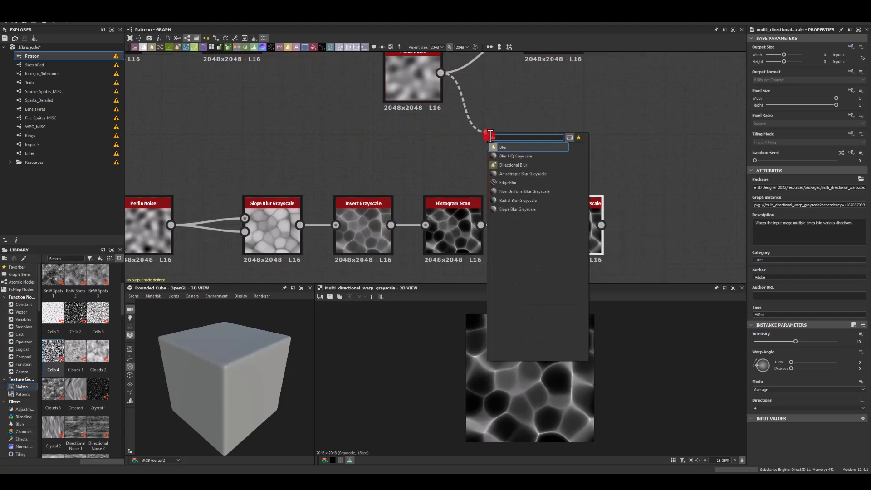
left_click(505, 156)
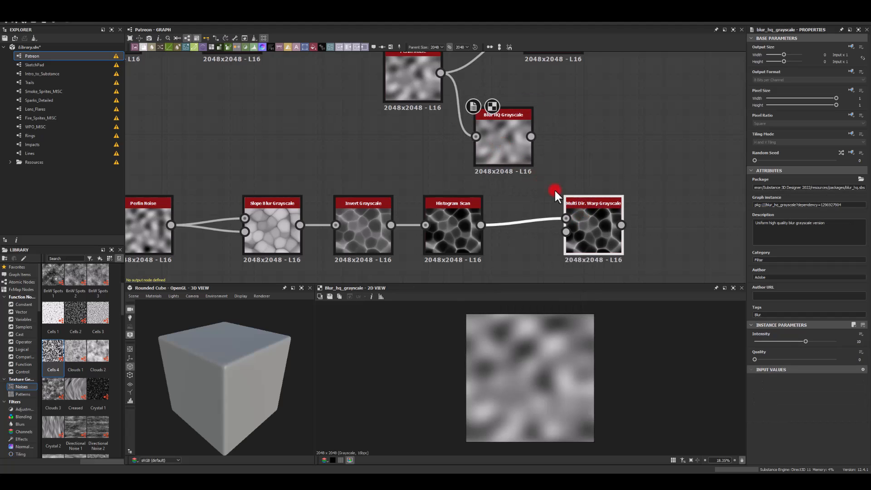
left_click_drag(531, 136, 567, 232)
double_click(587, 225)
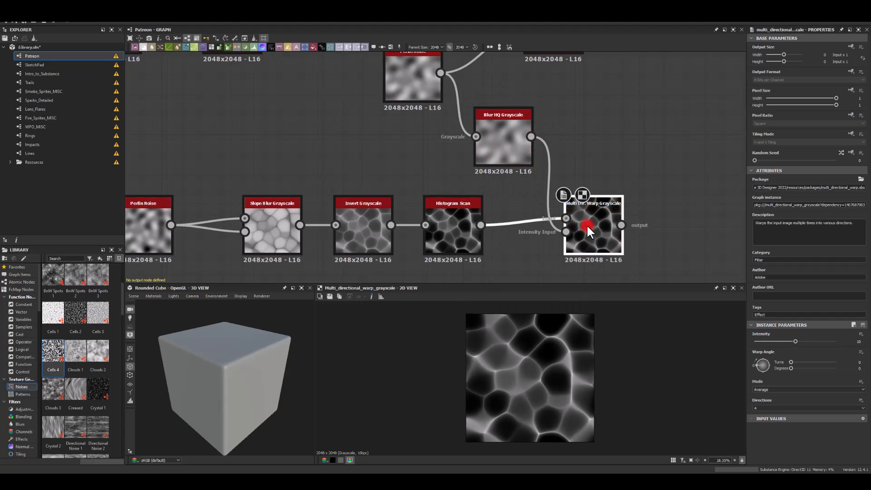
Set the new Multi Dir. Warp's intensity to 54.36 and its directions to 1
middle_click_drag(657, 147, 562, 144)
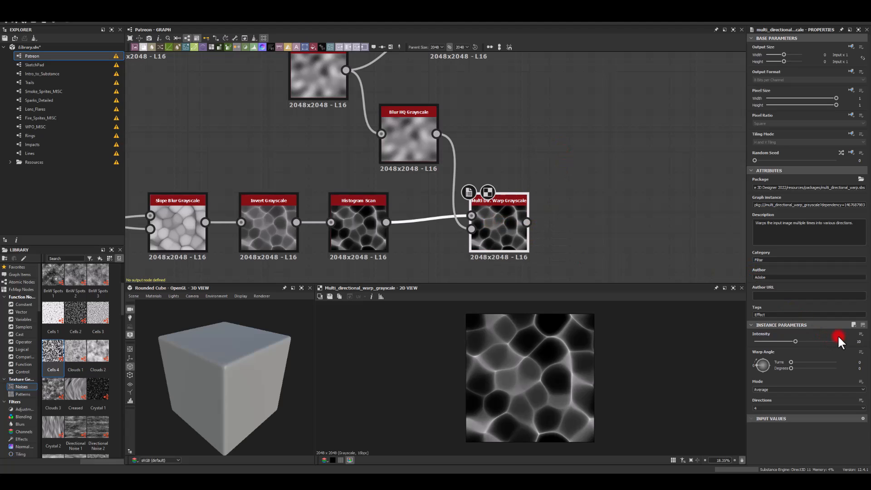
left_click(853, 343)
type("50")
key("Return")
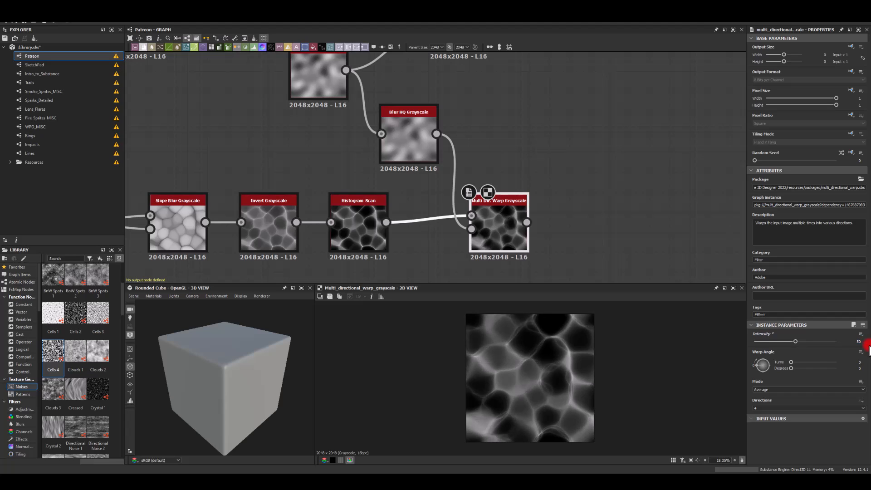
left_click_drag(796, 342, 799, 341)
left_click(773, 409)
left_click(762, 414)
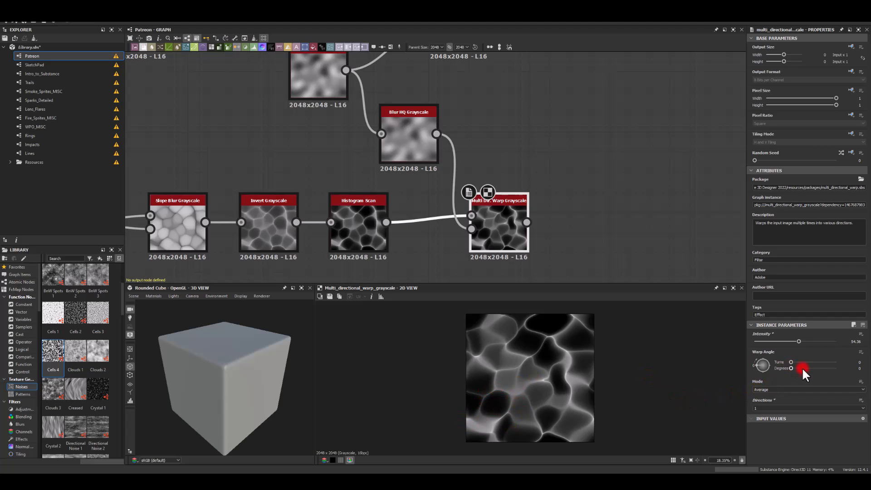
Duplicate the Multi Dir. Warp, feeding the copy's Input from the first warp and its Intensity Input from the upper Perlin Noise
middle_click_drag(588, 186, 539, 192)
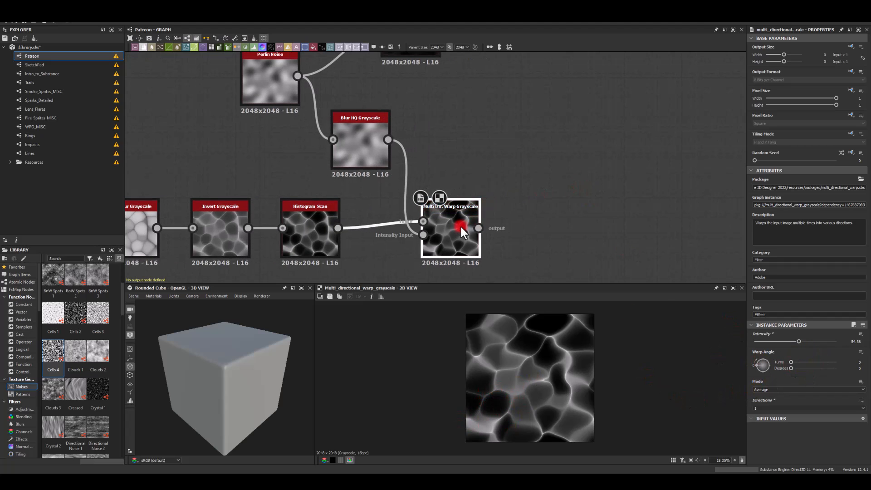
key("ctrl+d")
left_click_drag(540, 179, 565, 167)
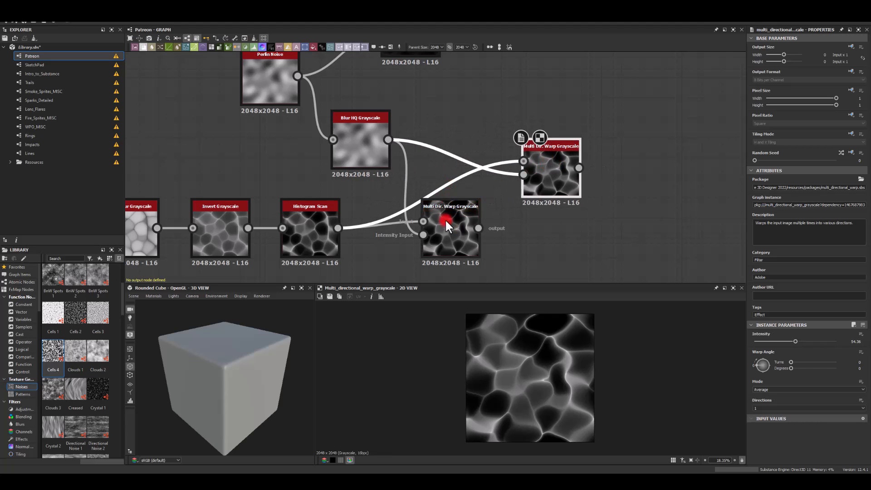
left_click_drag(483, 217, 524, 159)
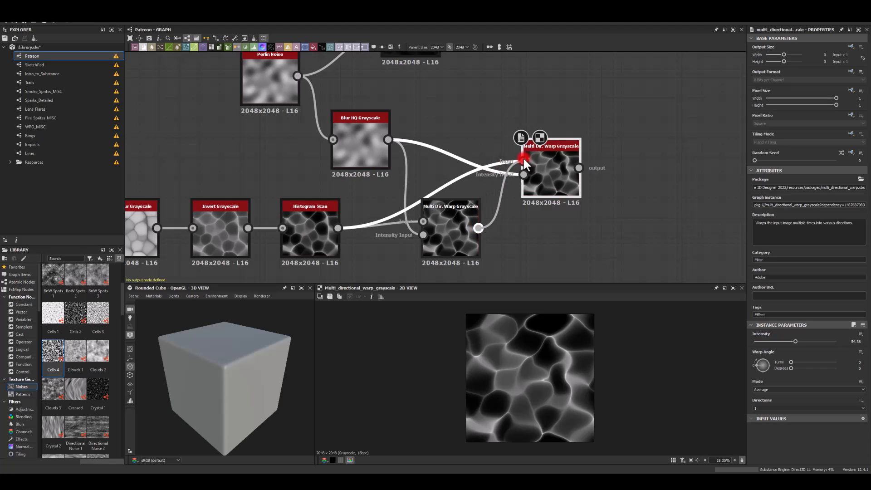
left_click_drag(523, 157, 583, 180)
middle_click_drag(486, 113, 420, 130)
left_click_drag(233, 93, 502, 210)
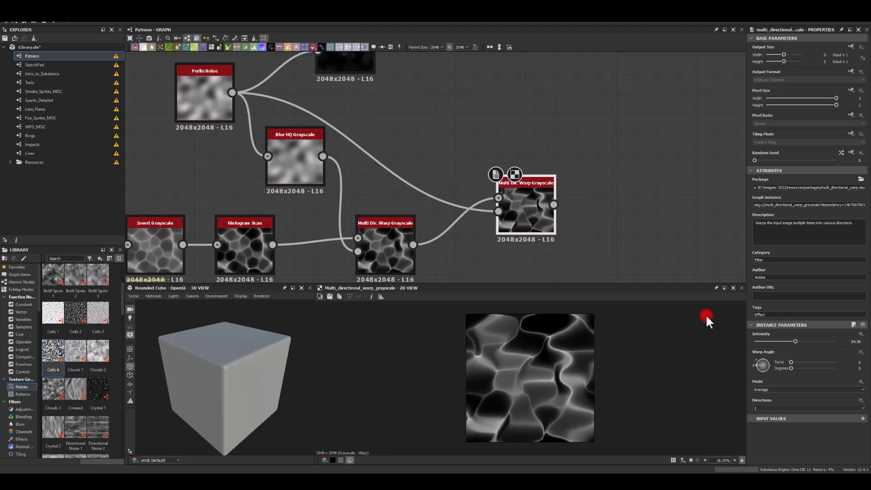
Set the duplicated Multi Dir. Warp's intensity to 75.34 and its directions to 4
left_click_drag(794, 341, 812, 342)
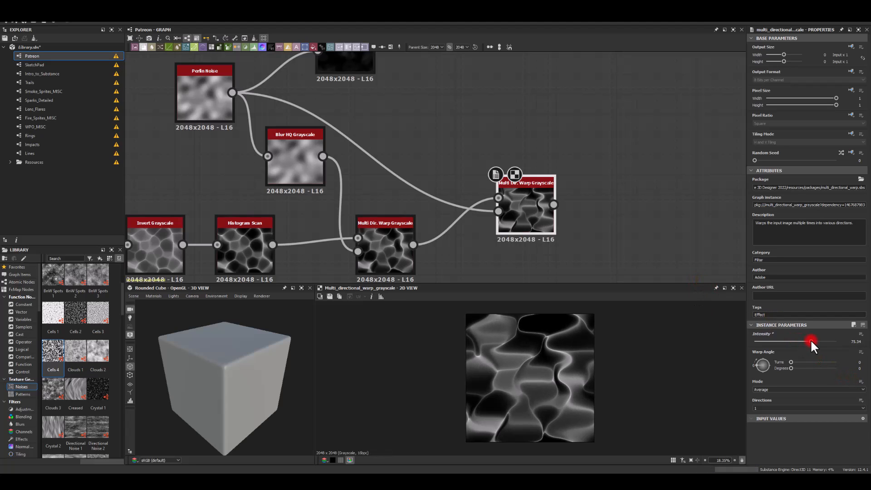
left_click(762, 408)
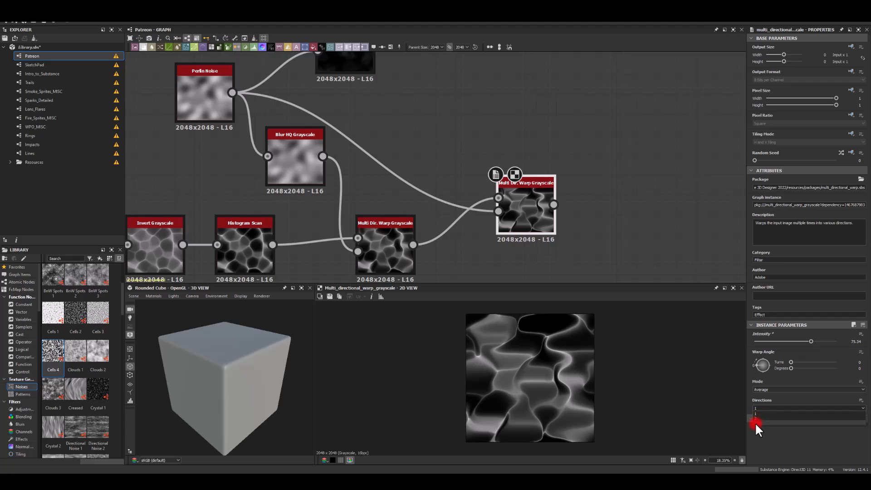
left_click(755, 422)
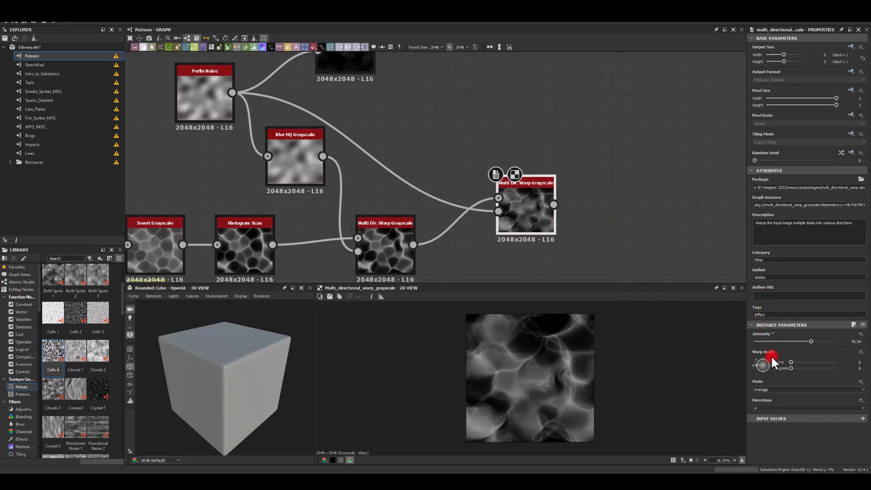
Set the duplicated Multi Dir. Warp's warp angle to 214.99 degrees
left_click_drag(792, 365, 817, 369)
left_click(658, 371)
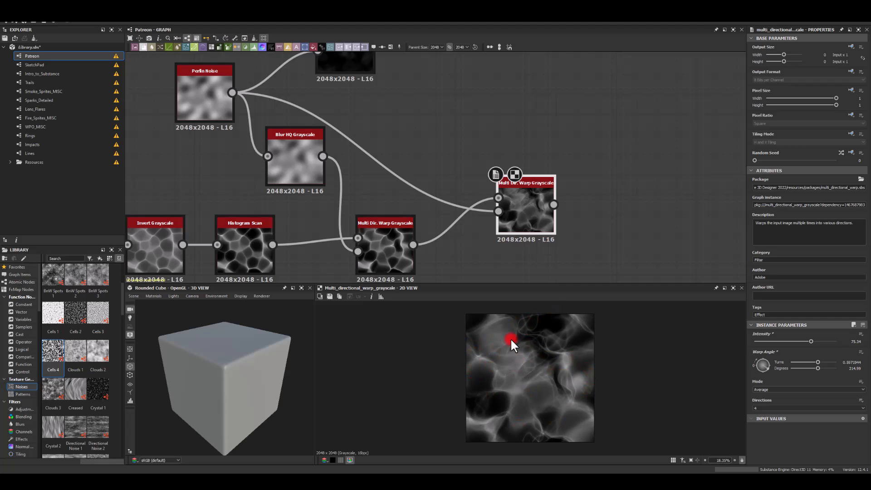
Add a Blend node with the upper warp as foreground, the lower warp as background, and blending mode Add (Linear Dodge)
middle_click_drag(564, 93, 502, 172)
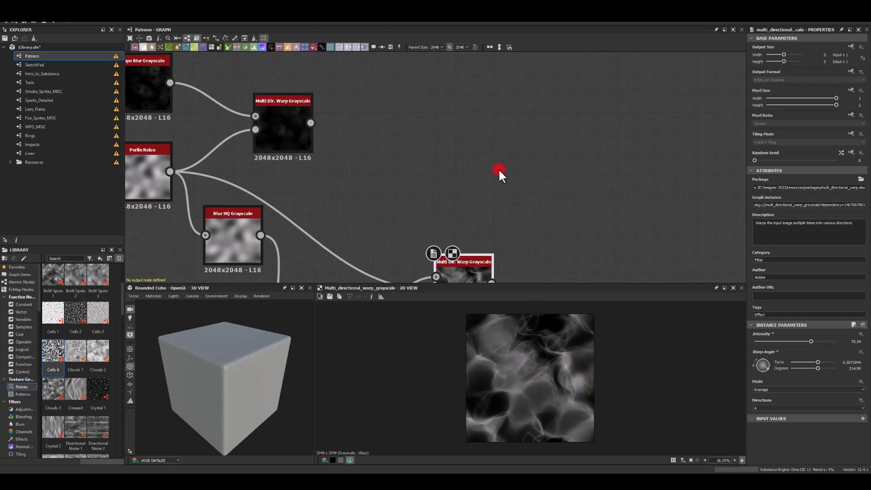
left_click_drag(271, 115, 453, 121)
middle_click_drag(468, 173, 349, 140)
left_click_drag(372, 251, 435, 174)
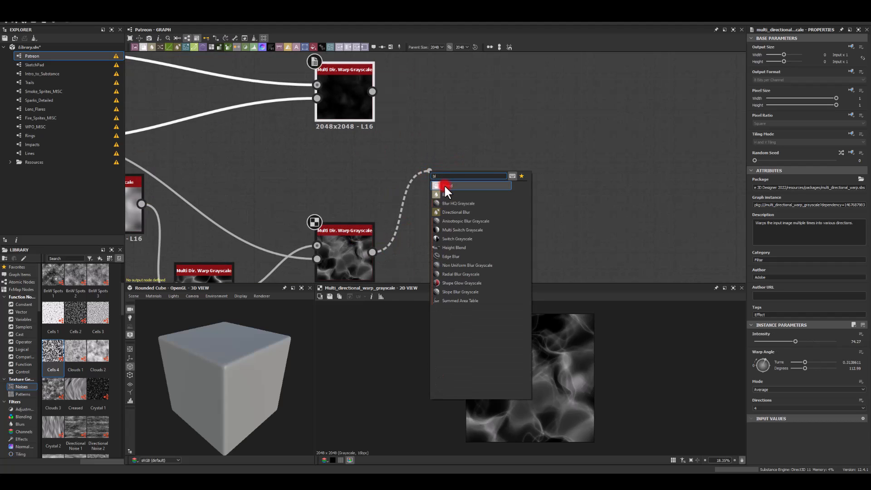
left_click(448, 195)
left_click_drag(374, 90, 448, 162)
left_click(769, 205)
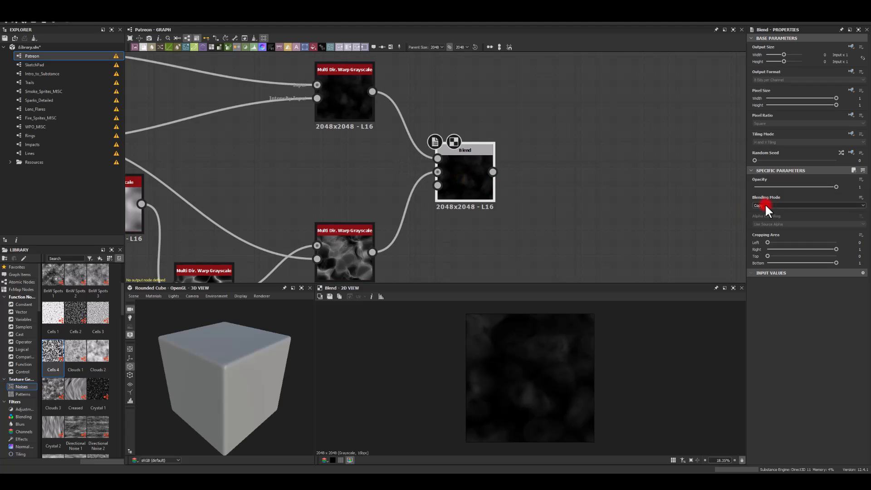
left_click(764, 215)
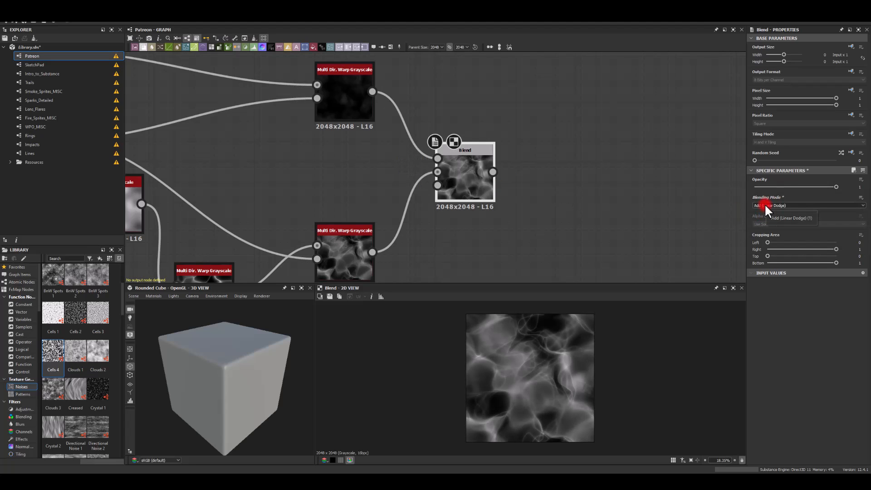
Try the Max (Lighten) and Min (Darken) modes on the Blend node and return it to Add (Linear Dodge)
left_click(762, 206)
left_click(762, 232)
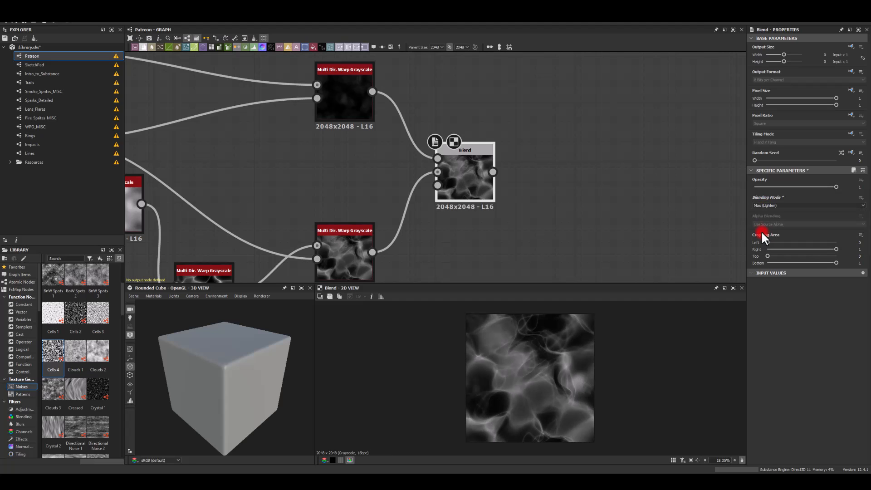
left_click(760, 205)
left_click(763, 237)
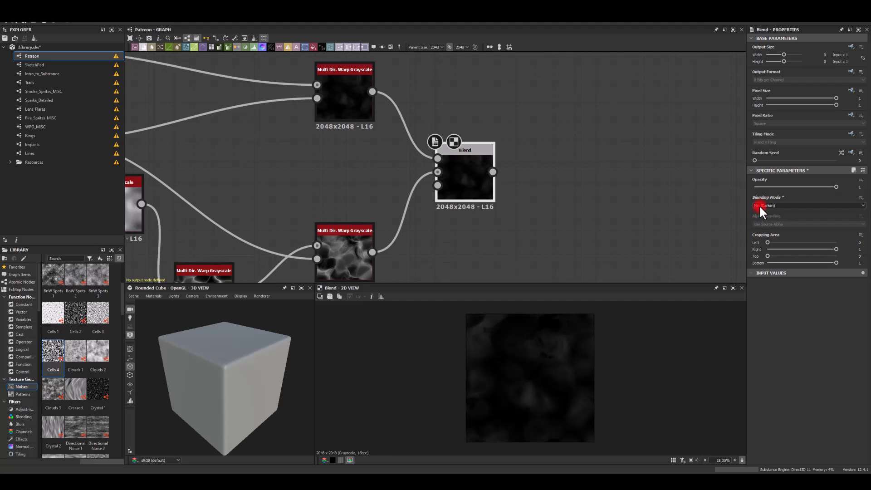
left_click(760, 203)
left_click(760, 213)
Add a Histogram Scan node after the Blend and set its position to 0.67, leaving contrast at 0
middle_click_drag(565, 202, 527, 151)
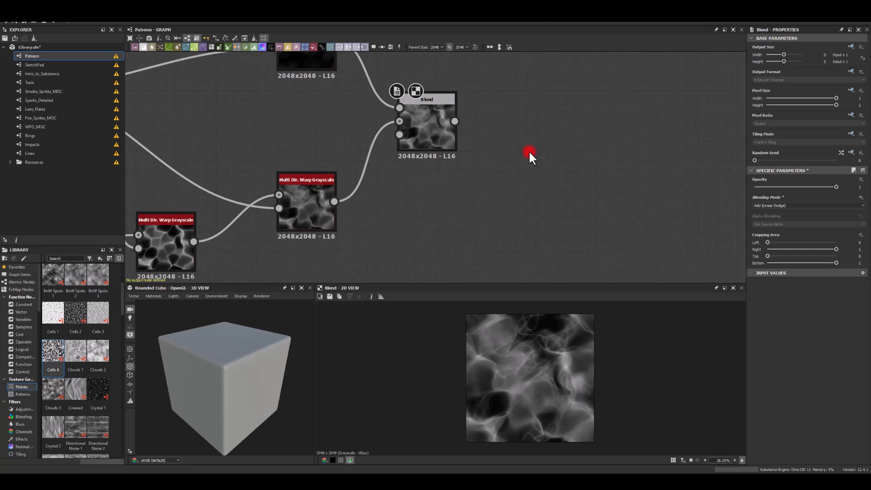
middle_click_drag(490, 118, 446, 145)
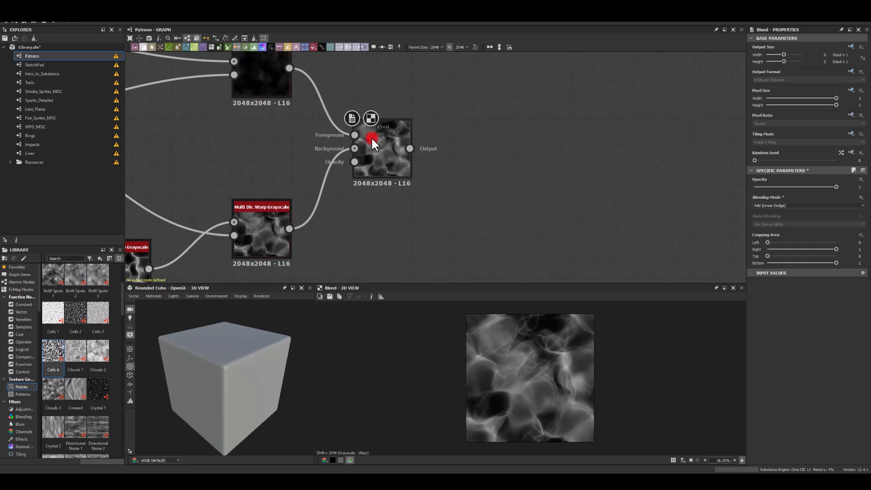
left_click_drag(410, 148, 510, 151)
type("scan")
left_click(540, 202)
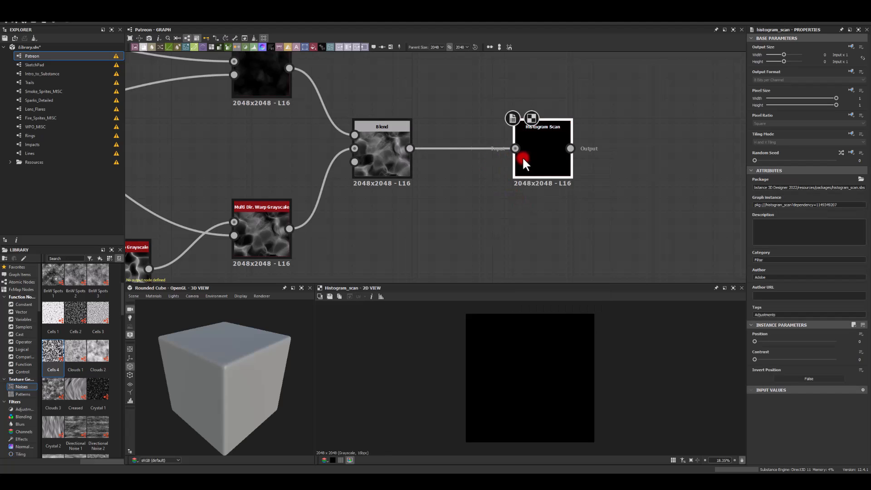
left_click_drag(755, 340, 814, 342)
left_click_drag(810, 341, 809, 341)
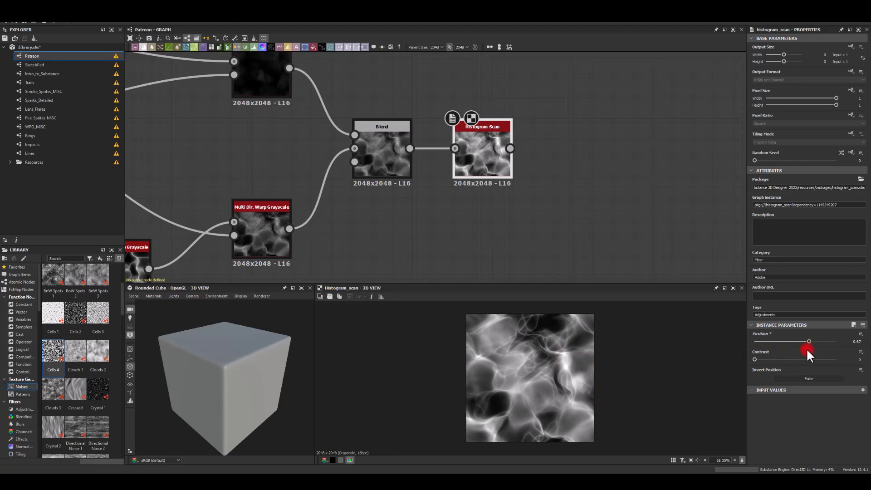
left_click_drag(756, 359, 711, 352)
Add an Edge Detect node fed by the lower Multi Dir. Warp and place it below the Blend branch
middle_click_drag(555, 188, 501, 160)
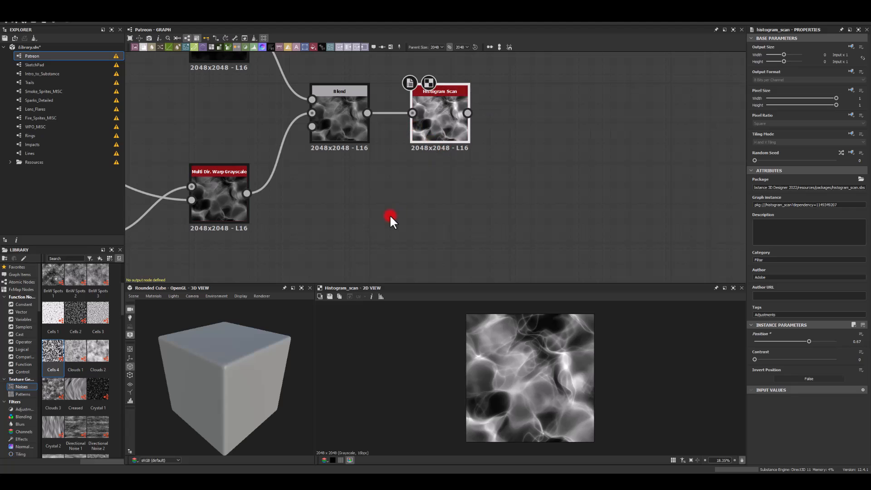
middle_click_drag(391, 218, 393, 179)
middle_click_drag(431, 234, 423, 263)
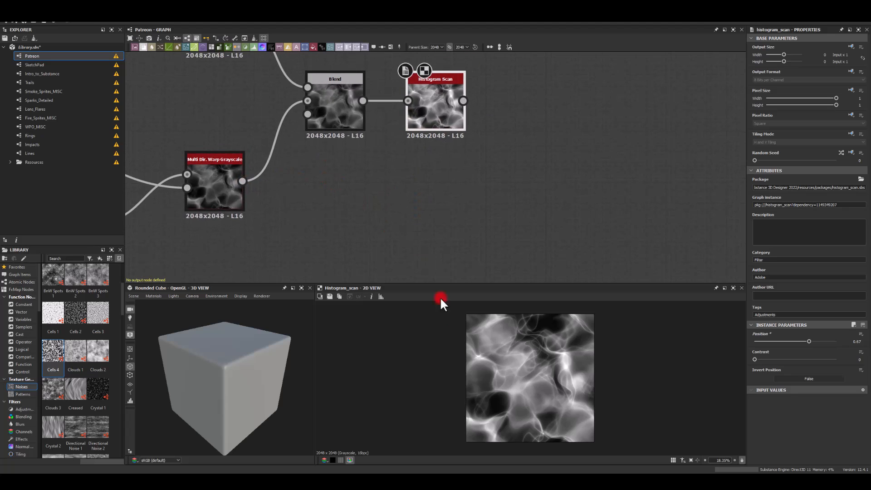
middle_click_drag(272, 195, 244, 152)
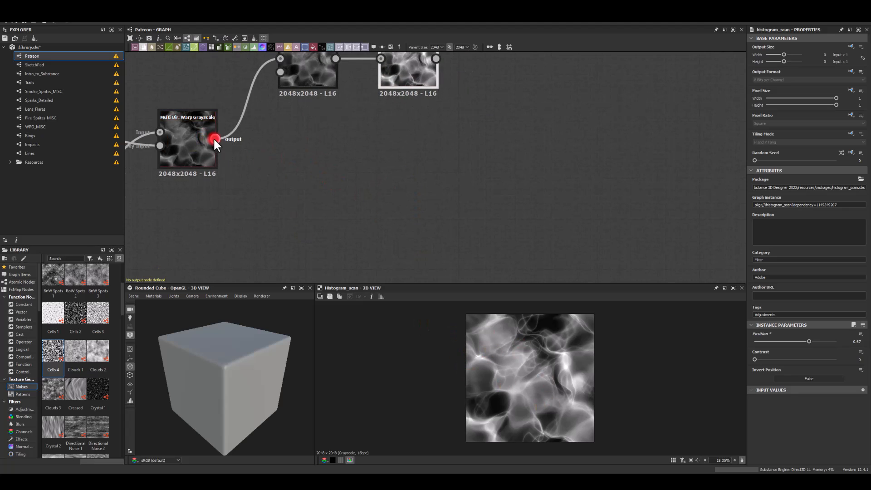
middle_click_drag(158, 75, 187, 67)
left_click_drag(245, 131, 410, 223)
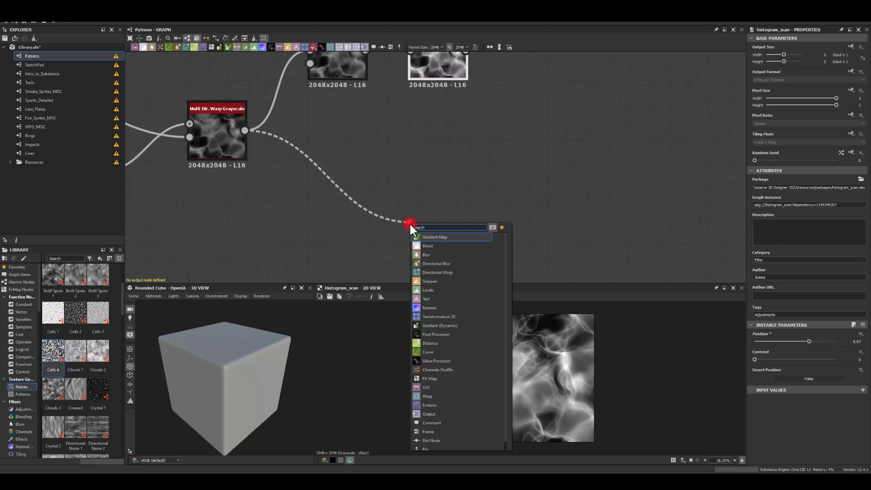
type("edge")
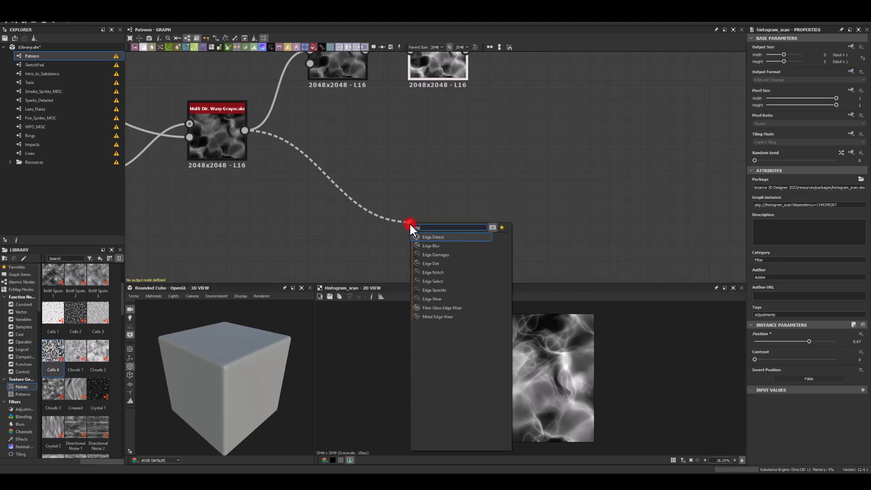
key("Return")
left_click_drag(424, 226, 363, 218)
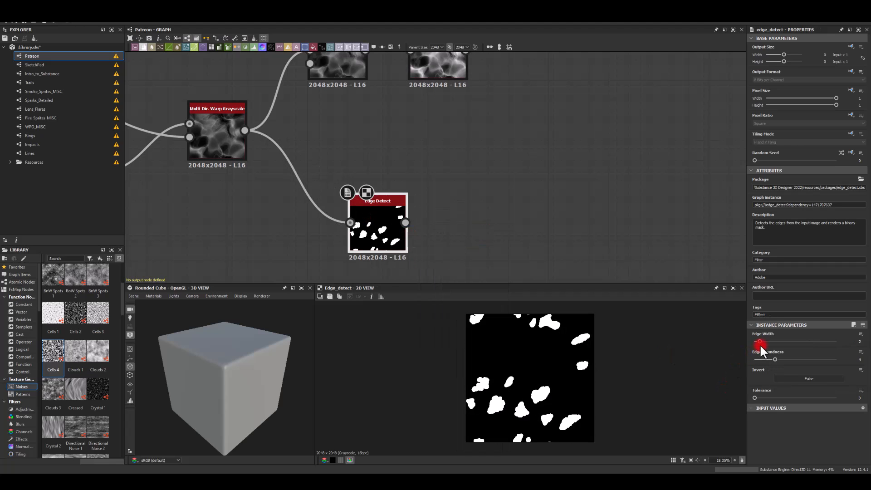
Set the Edge Detect's edge width to 1, edge roundness to 0 and tolerance to 1, and turn Invert on
mouse_move(760, 343)
left_mouse_down()
mouse_move(772, 340)
mouse_move(747, 341)
mouse_move(753, 356)
left_mouse_up()
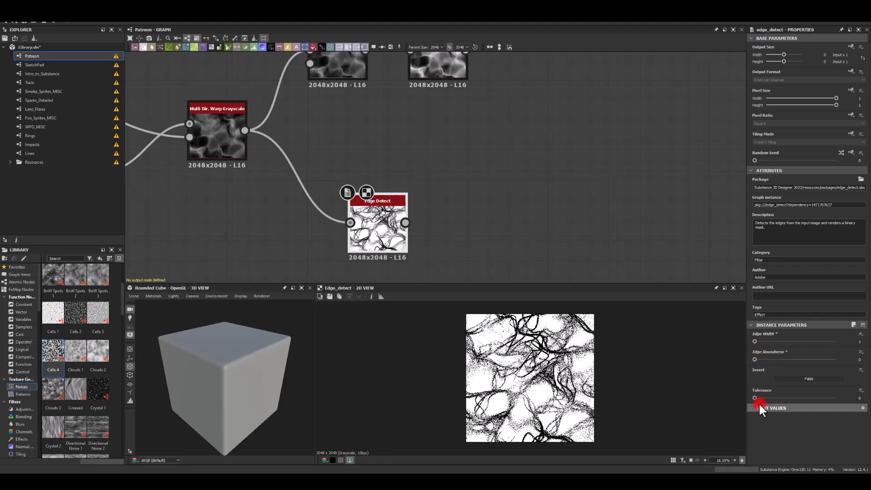
left_click_drag(755, 398, 795, 391)
left_click(792, 377)
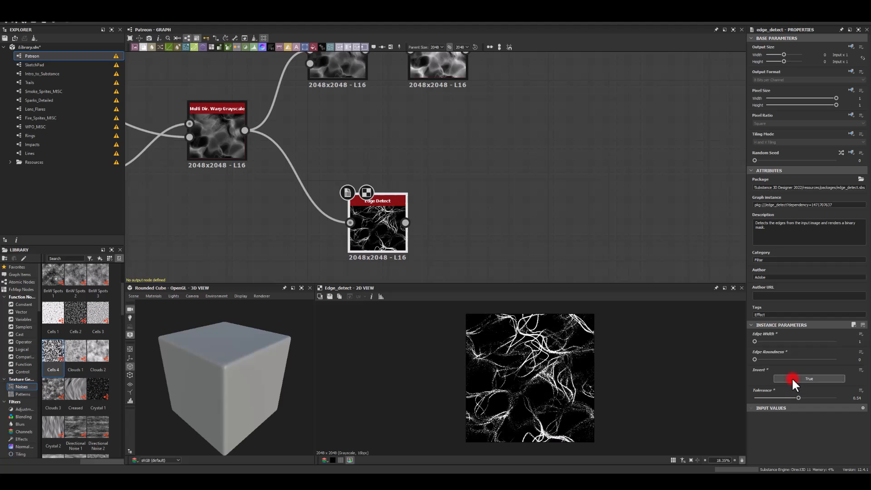
left_click_drag(754, 360, 749, 341)
left_click_drag(777, 400, 868, 402)
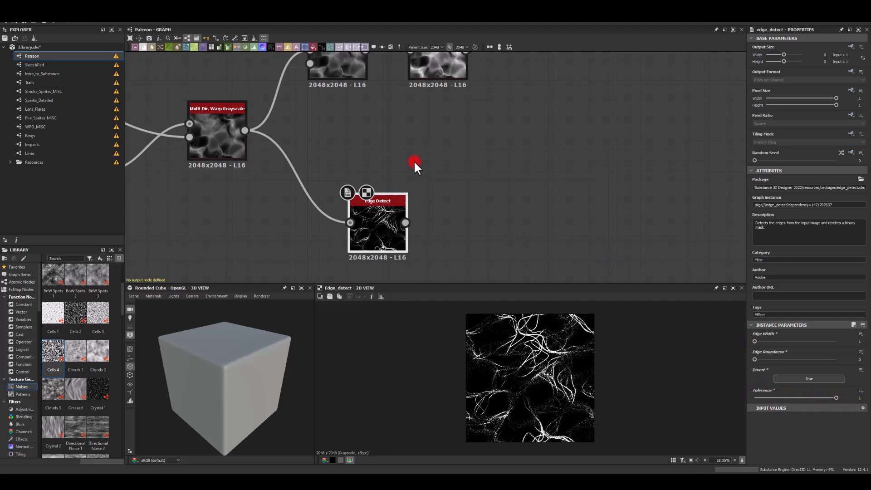
Add a Blur HQ Grayscale node after the Edge Detect and set its intensity to 5
left_click_drag(405, 222, 478, 203)
type("blu")
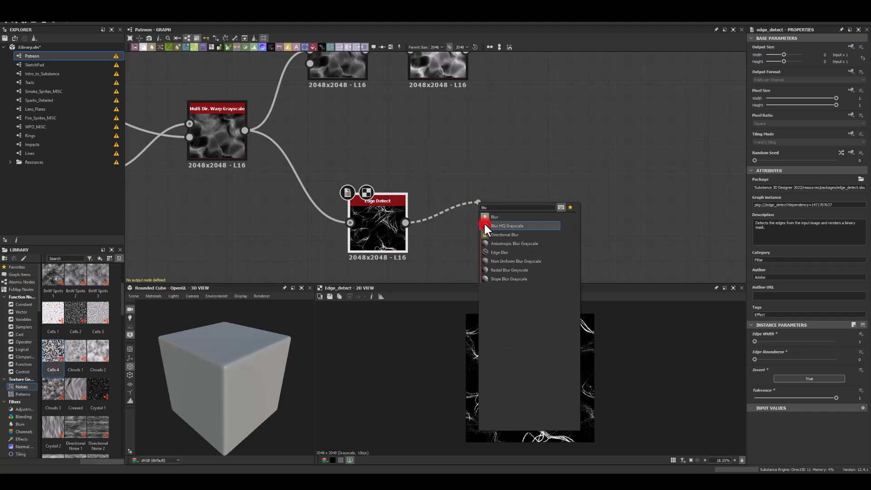
left_click(485, 225)
left_click_drag(504, 198, 473, 214)
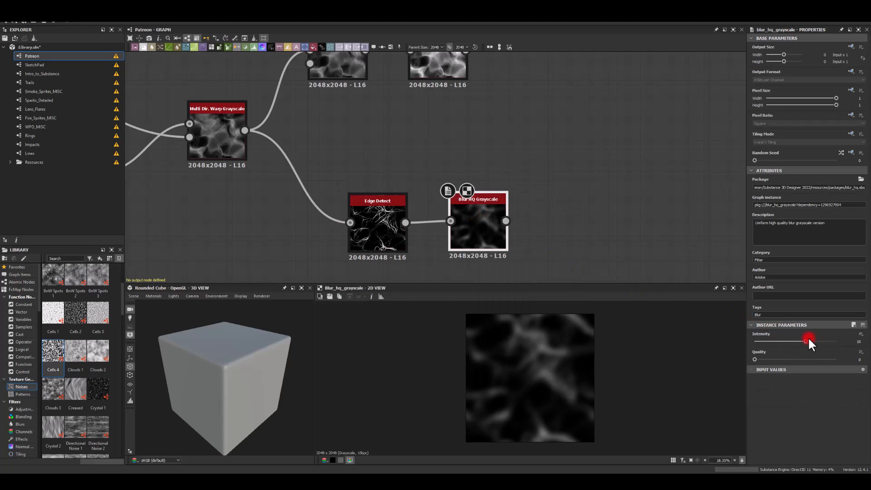
mouse_move(770, 340)
left_mouse_down()
mouse_move(753, 340)
mouse_move(778, 343)
left_mouse_up()
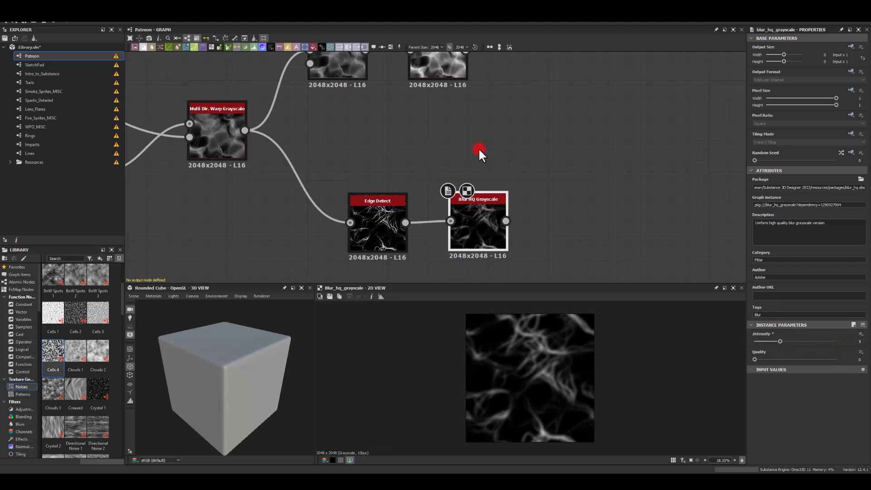
Add a Non Uniform Dir. Warp Grayscale node fed by the new blur and place it slightly lower than the blur
left_click_drag(506, 221, 568, 204)
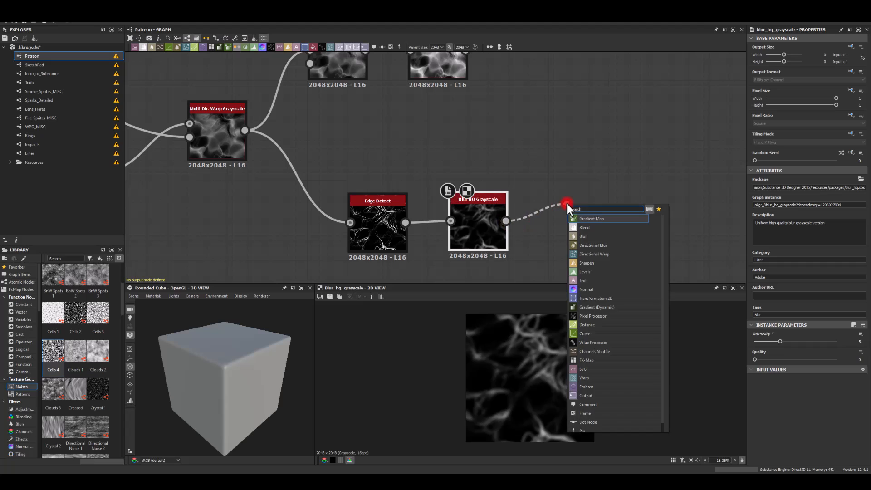
type("non uni")
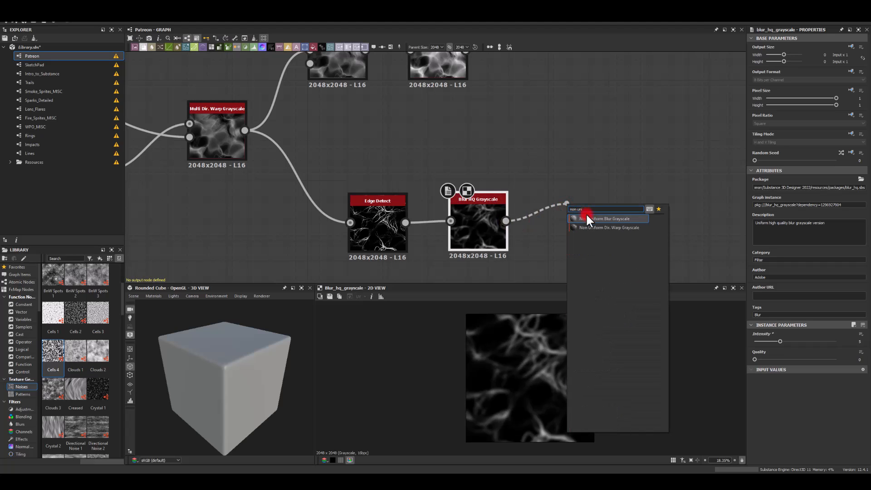
left_click(592, 227)
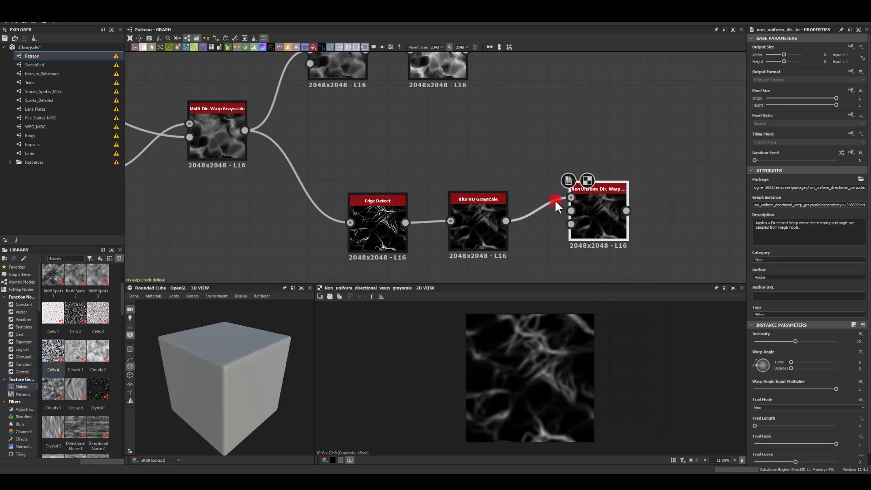
middle_click_drag(549, 183, 530, 137)
left_click_drag(577, 173, 569, 232)
middle_click_drag(513, 163, 510, 98)
Add a Perlin Noise node with scale 16 and connect it to the Non Uniform Dir. Warp's Intensity Input
left_click(398, 235)
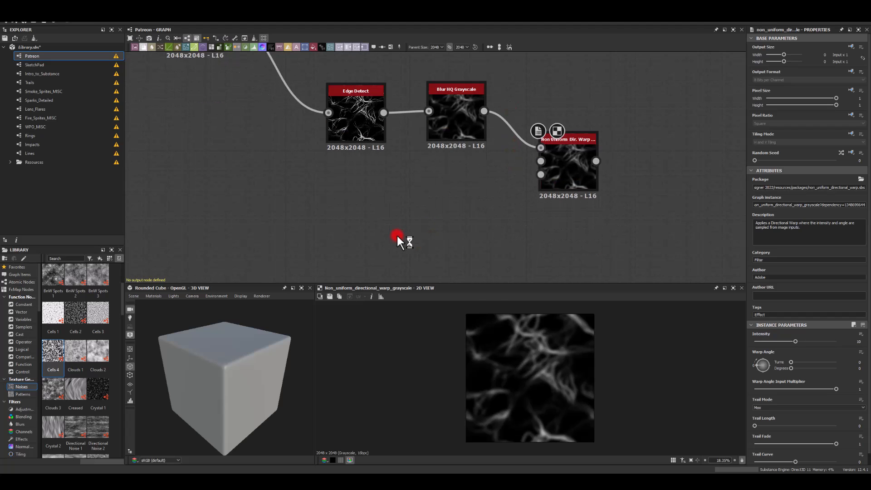
key("space")
type("per")
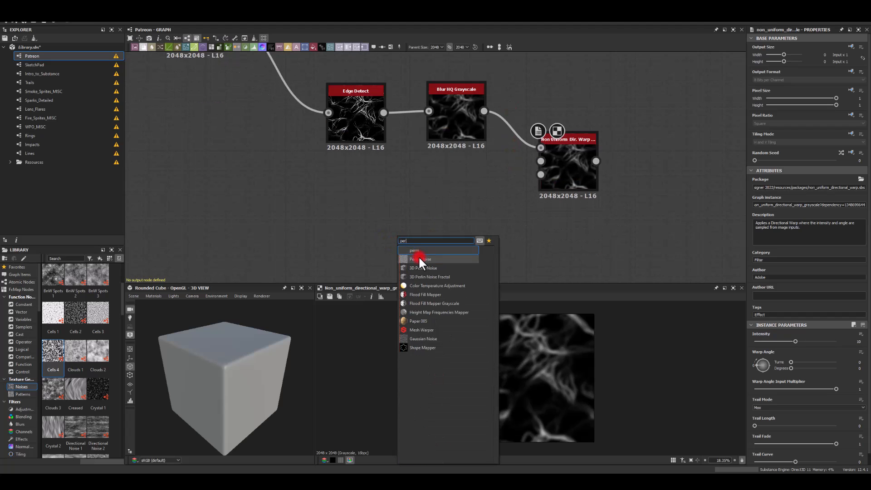
left_click(419, 259)
left_click_drag(399, 227, 443, 199)
left_click_drag(772, 338, 775, 343)
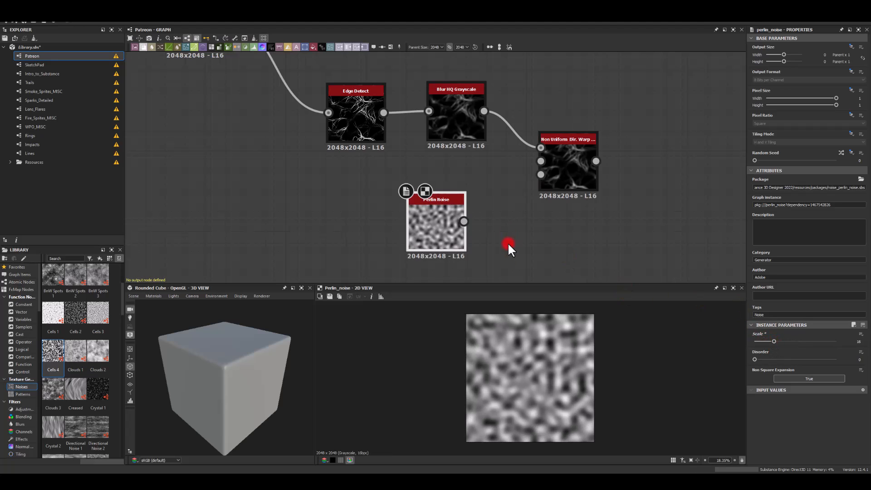
left_click_drag(464, 221, 540, 161)
Set the Non Uniform Dir. Warp's intensity to 20 and its trail length to 1, and inspect the result up close
left_click(562, 159)
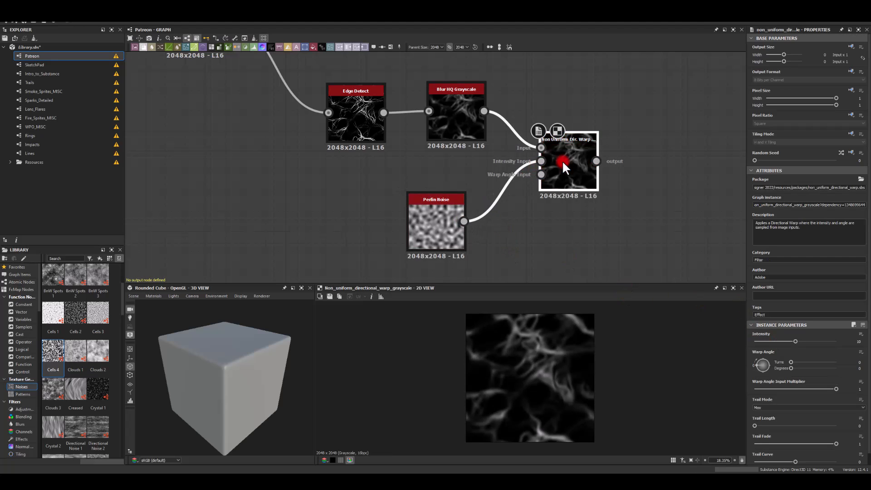
left_click_drag(791, 336, 841, 340)
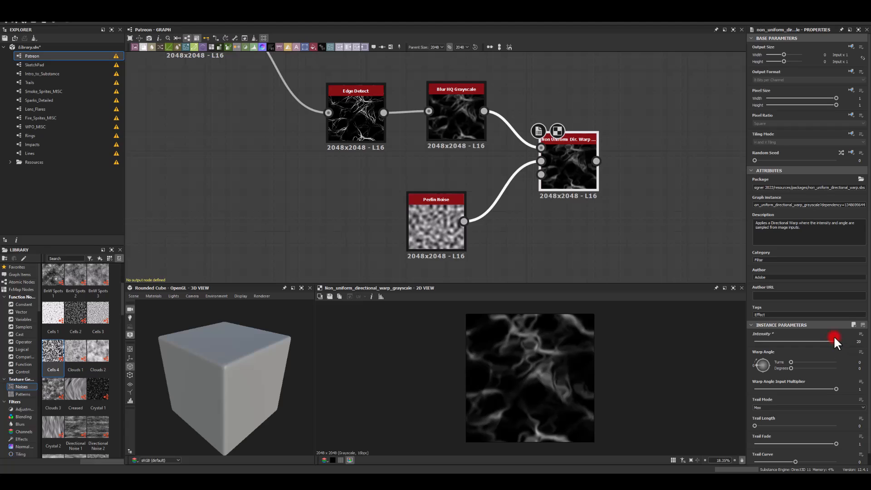
scroll(767, 354, "down", 1)
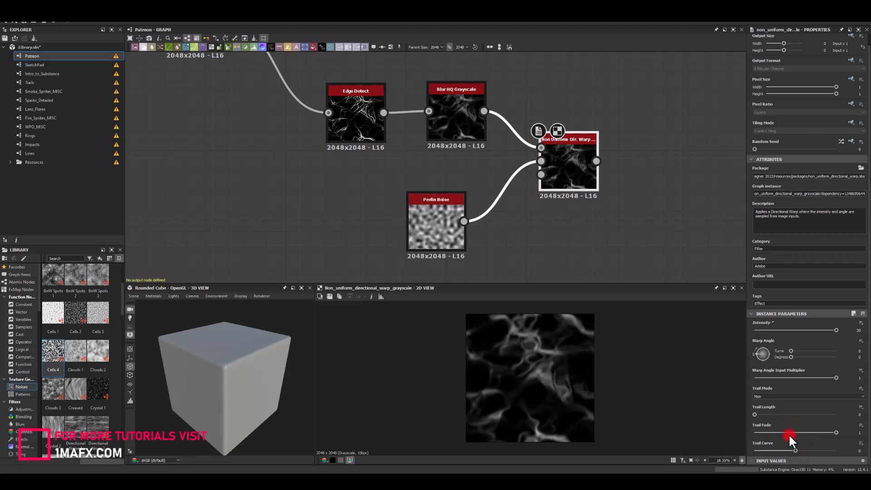
left_click_drag(754, 414, 844, 414)
scroll(546, 367, "up", 3)
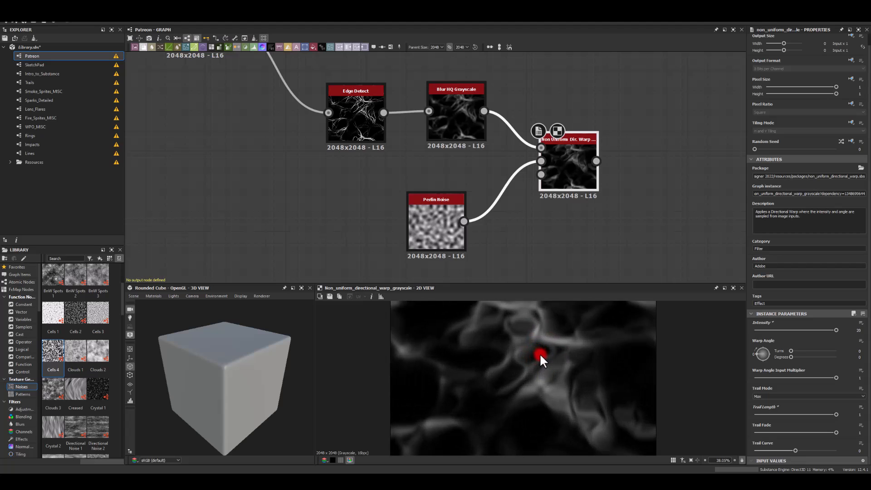
scroll(562, 353, "down", 3)
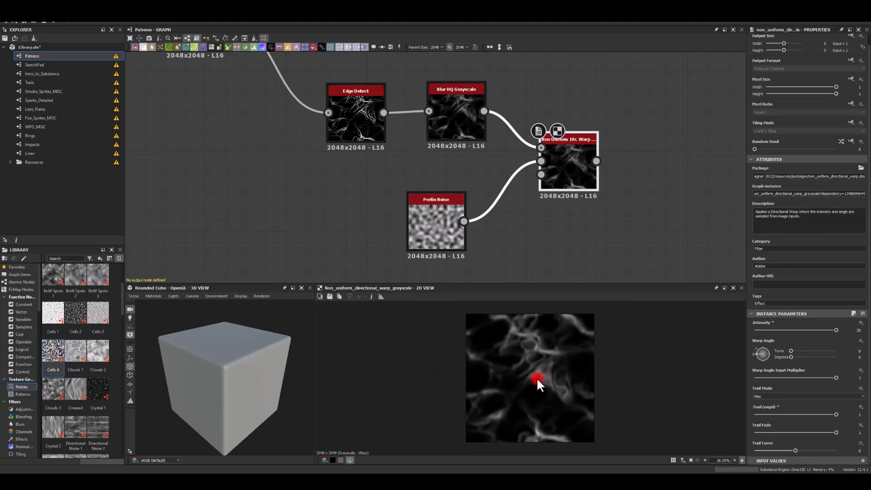
middle_click_drag(644, 87, 557, 146)
scroll(557, 147, "down", 3)
middle_click_drag(516, 123, 433, 86)
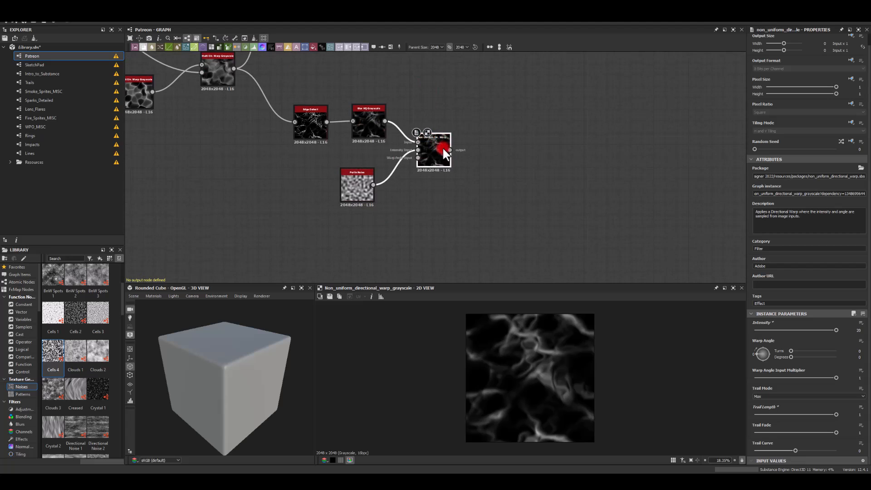
Add a Directional Blur node fed by the Non Uniform Dir. Warp Grayscale output
left_click_drag(450, 148, 467, 147)
scroll(482, 169, "up", 3)
left_click_drag(460, 186, 461, 186)
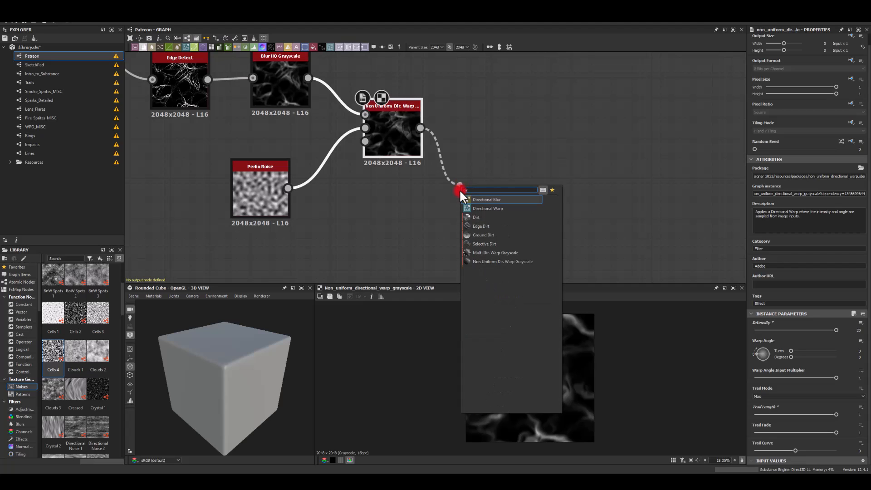
left_click(480, 199)
Add a Blend node with the Directional Blur as background and the Non Uniform Dir. Warp as foreground, using Add (Linear Dodge)
left_click_drag(477, 186, 551, 142)
type("bl")
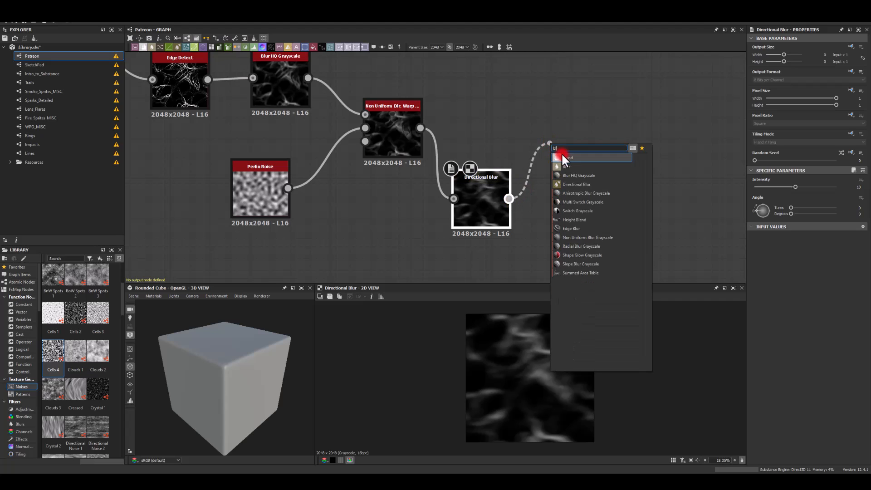
left_click(561, 158)
left_click_drag(421, 128, 555, 134)
left_click(760, 205)
left_click(762, 215)
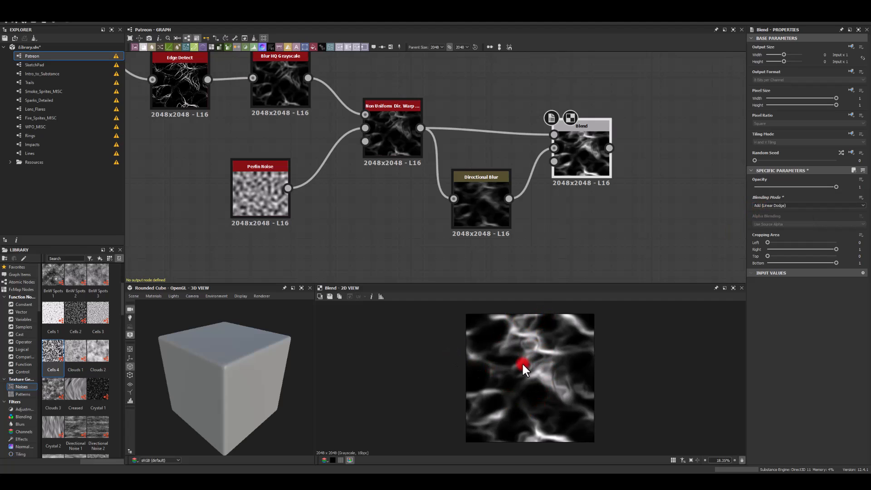
Move the Blend node level with the Non Uniform Dir. Warp and check the Directional Blur's settings
middle_click_drag(502, 72, 442, 157)
left_click_drag(522, 207, 502, 214)
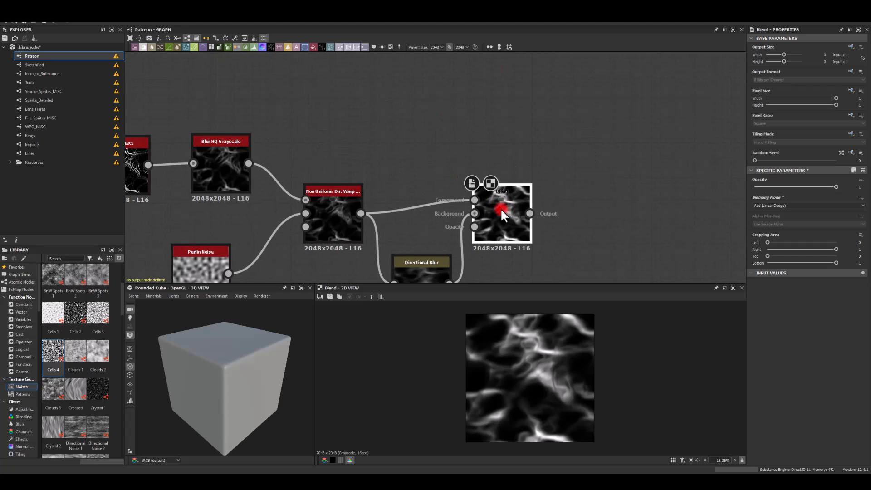
middle_click_drag(462, 136, 409, 101)
left_click(358, 233)
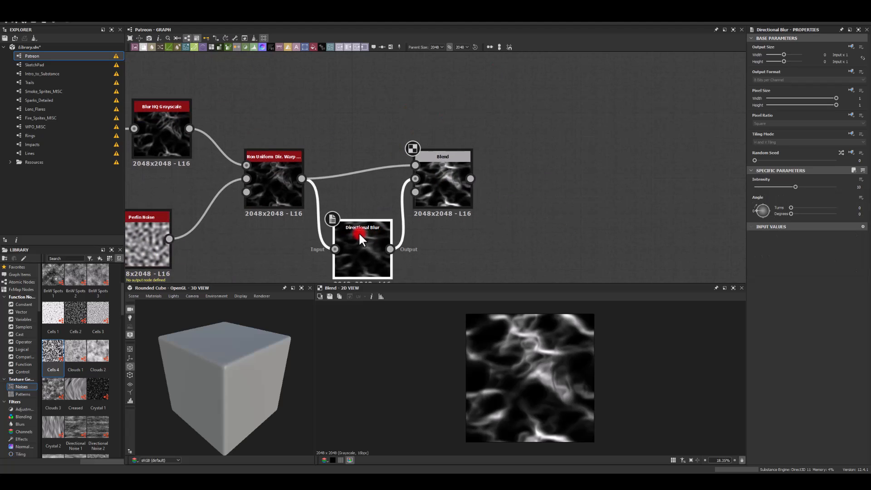
left_click(449, 197)
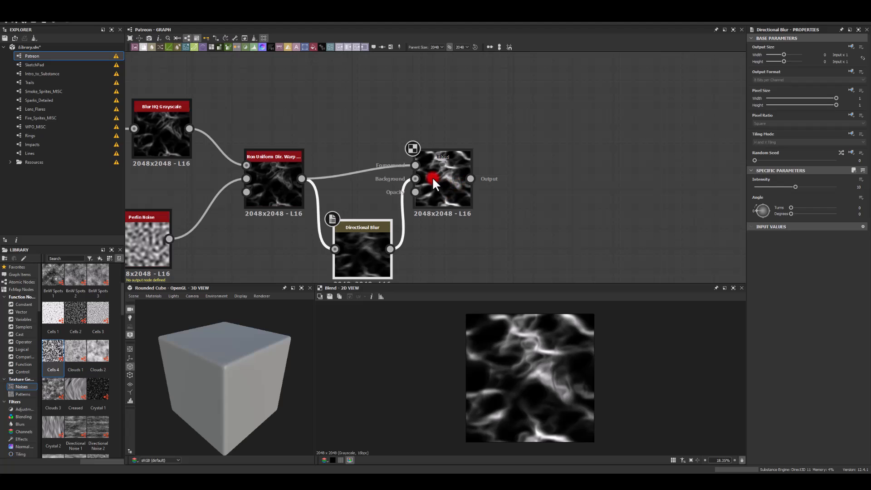
middle_click_drag(414, 80, 420, 153)
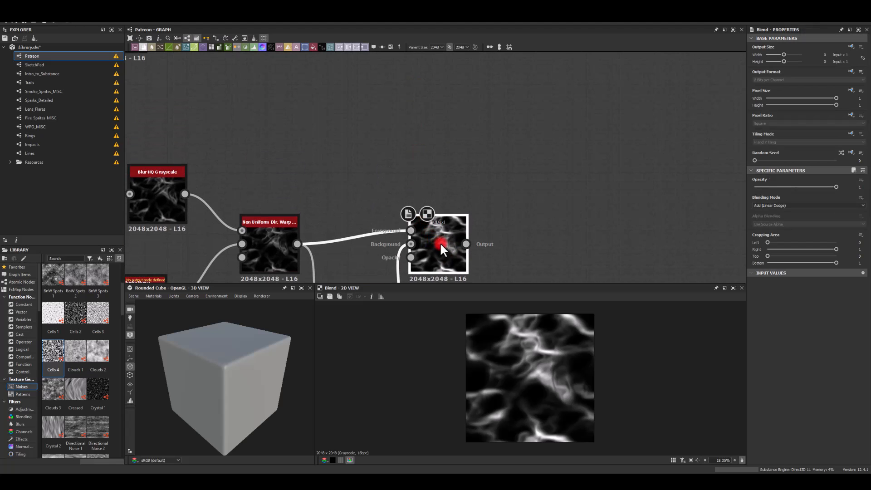
Set the Blend's blending mode to Max (Lighten), try a lower opacity and undo the opacity change
left_click(752, 206)
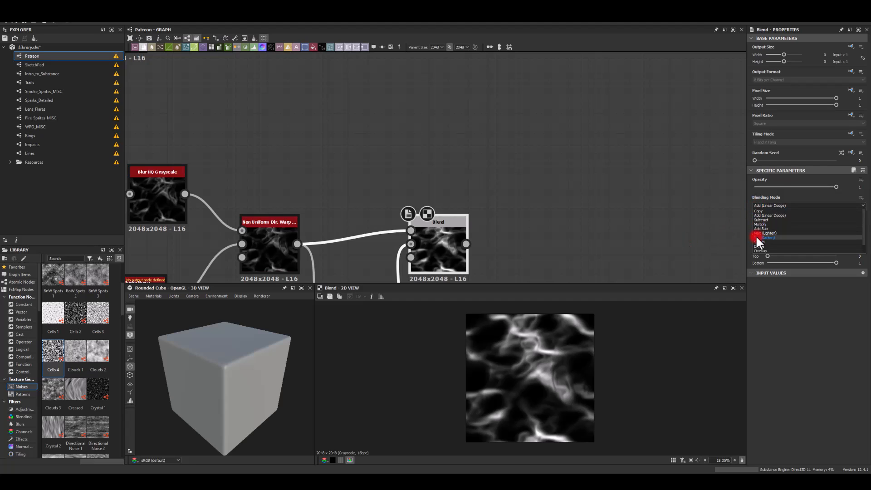
left_click(758, 233)
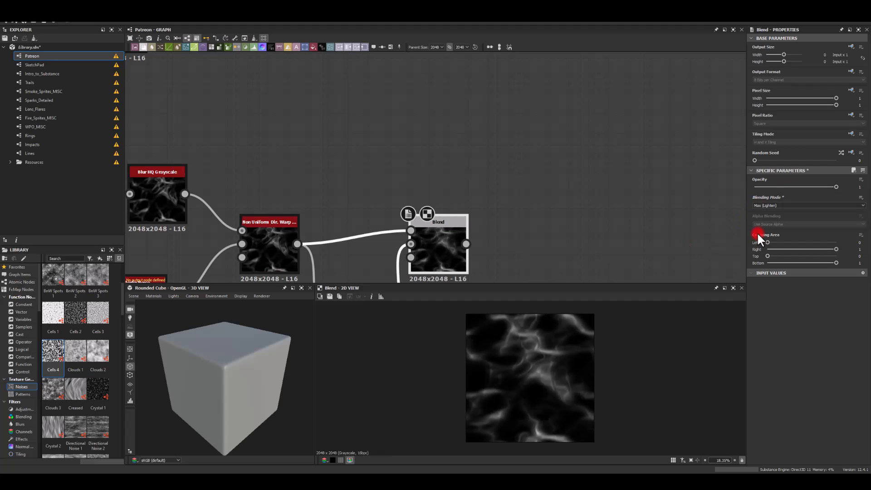
left_click(761, 204)
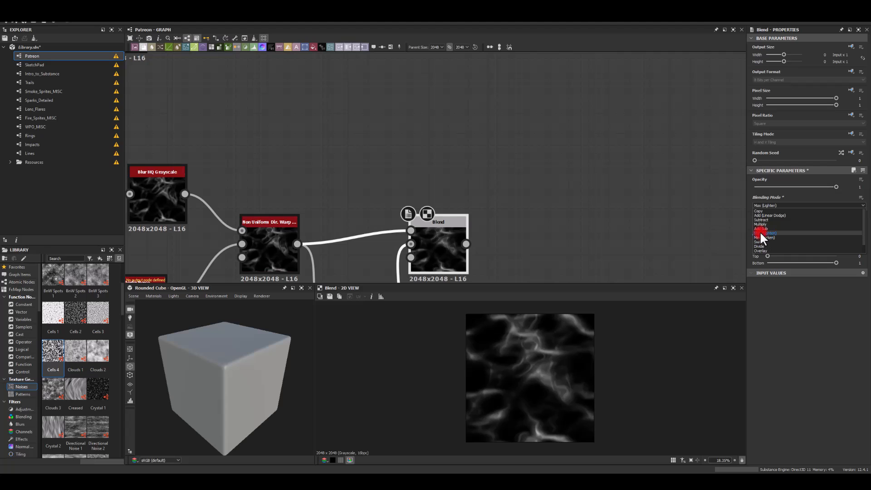
left_click(759, 233)
left_click_drag(836, 187, 768, 191)
key("ctrl+z")
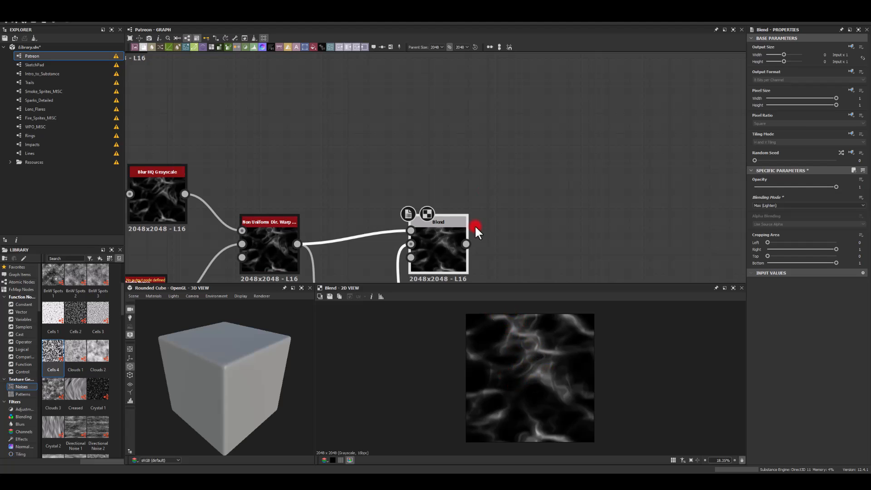
Add a second Blend node with the Histogram Scan as background and the strand Blend as foreground
middle_click_drag(439, 170, 475, 94)
scroll(380, 74, "down", 2)
middle_click_drag(380, 74, 302, 195)
left_click_drag(209, 170, 451, 227)
type("bl")
left_click(468, 241)
middle_click_drag(421, 220, 374, 118)
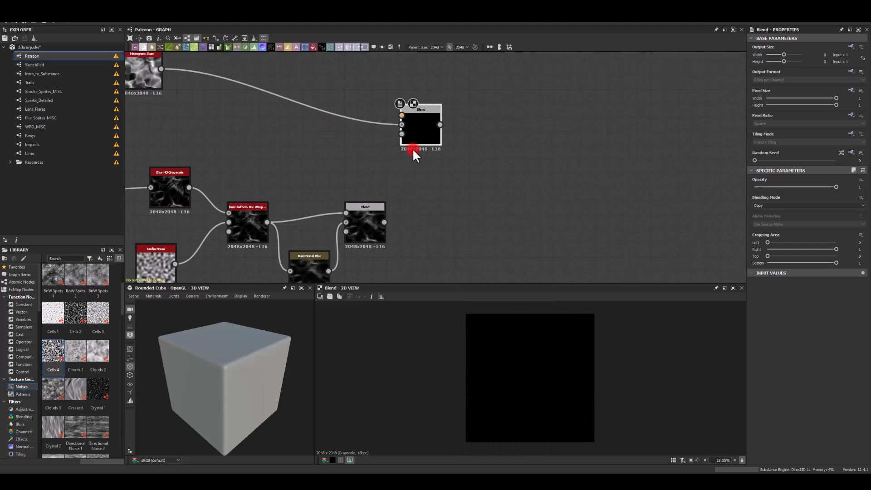
left_click_drag(405, 131, 427, 158)
left_click_drag(384, 222, 419, 144)
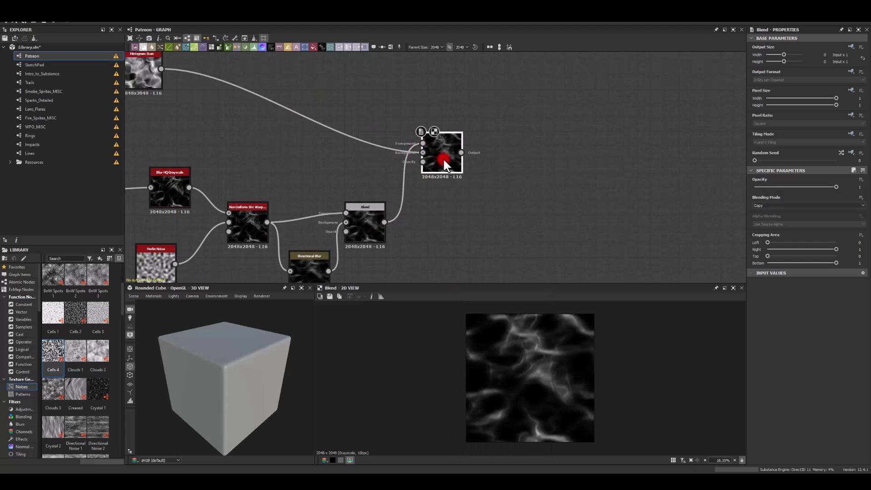
Try Add (Linear Dodge) on the second Blend, and settle on Max (Lighten) with opacity 1
middle_click_drag(516, 130, 480, 176)
left_click(758, 207)
left_click(757, 214)
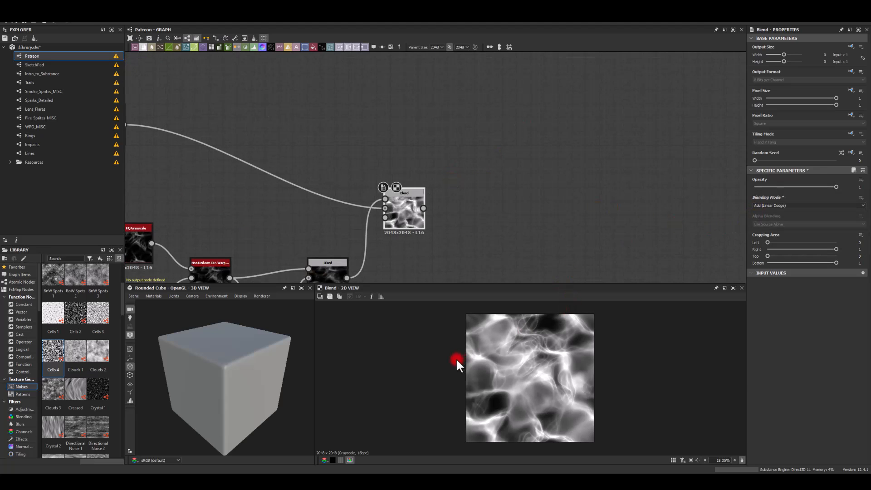
left_click(766, 207)
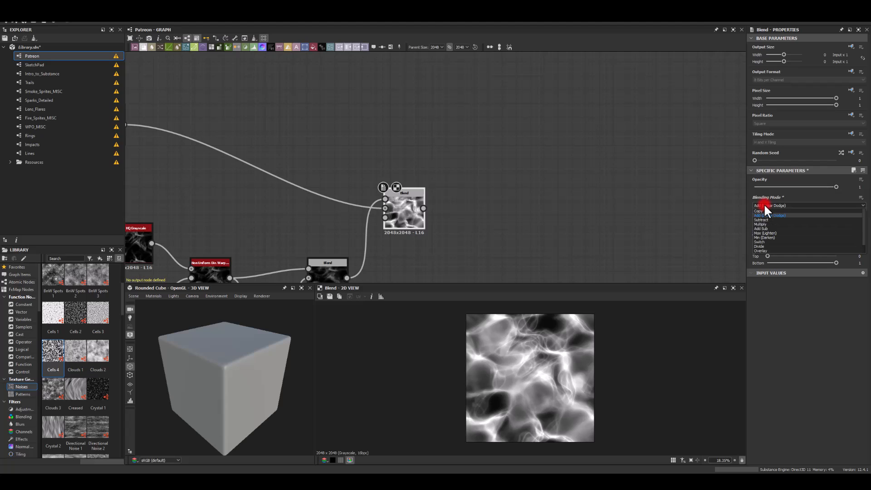
left_click(762, 233)
left_click_drag(836, 187, 860, 200)
scroll(454, 191, "up", 2)
middle_click_drag(446, 193, 537, 172)
mouse_move(834, 187)
left_mouse_down()
mouse_move(776, 187)
mouse_move(836, 191)
left_mouse_up()
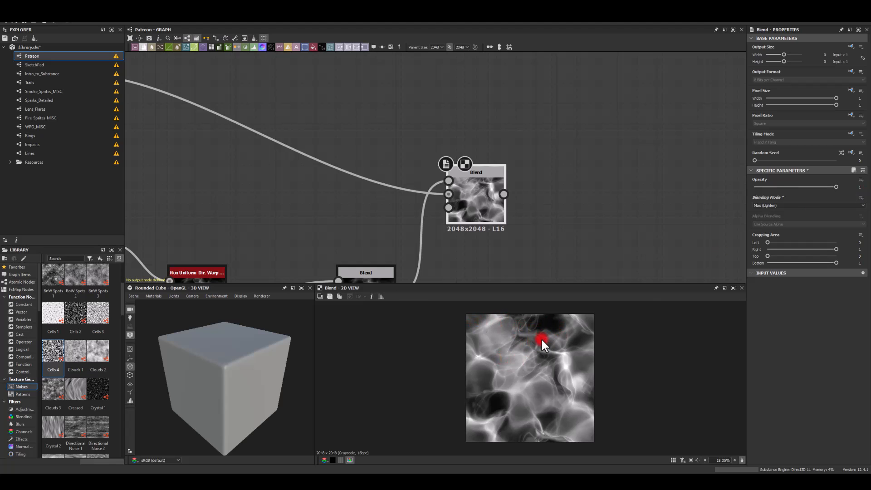
Add a Blur HQ Grayscale node after the second Blend and set its intensity to 1
middle_click_drag(595, 102, 495, 84)
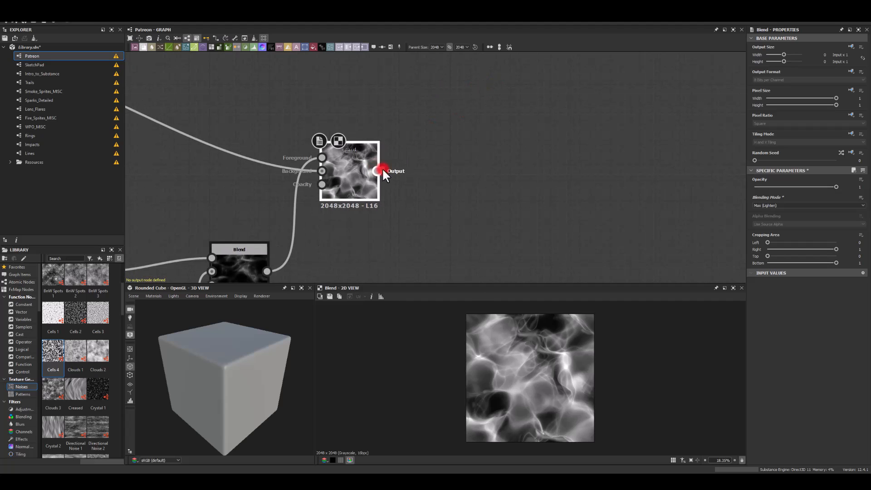
left_click_drag(377, 171, 452, 183)
left_click(475, 215)
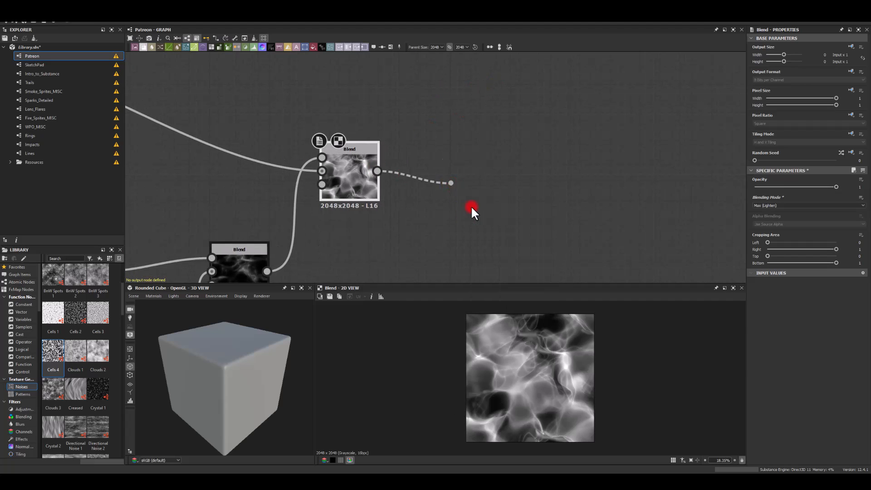
left_click_drag(805, 342, 756, 343)
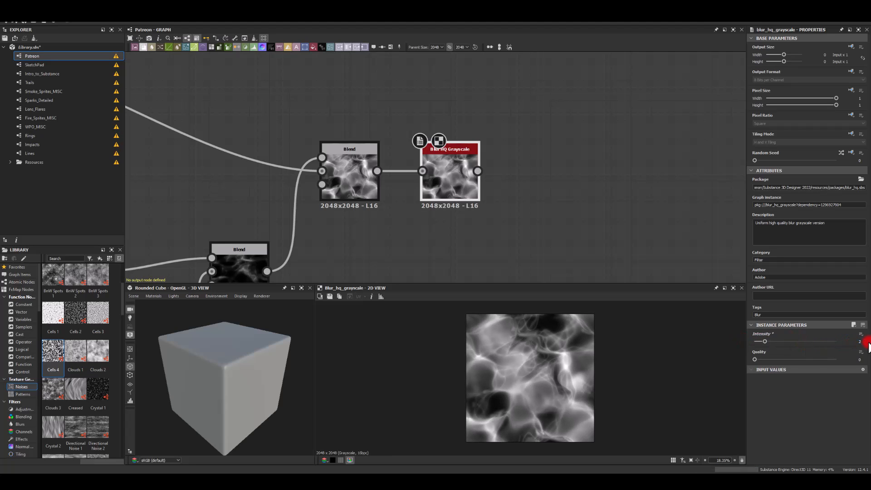
left_click(861, 342)
type("1")
key("Return")
Create three stacked Transformation 2D nodes, each fed by the new Blur HQ Grayscale output
middle_click_drag(568, 168, 407, 232)
middle_click_drag(355, 196, 372, 130)
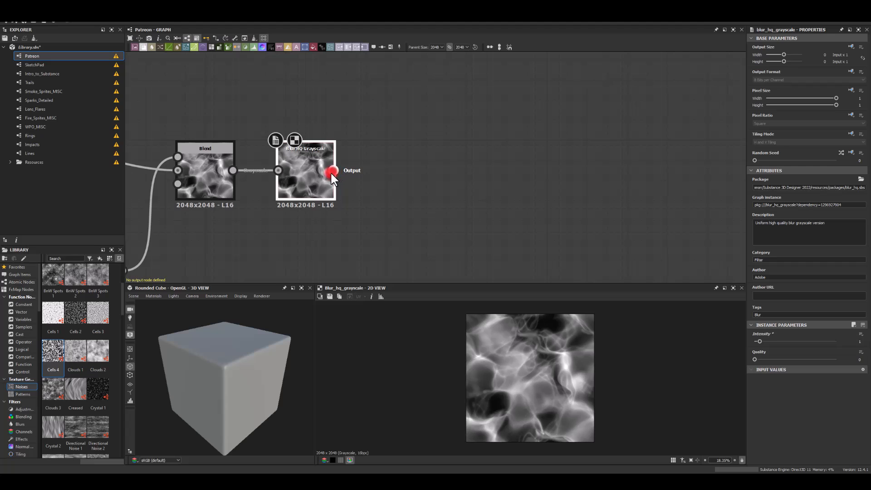
left_click_drag(338, 166, 480, 172)
middle_click_drag(374, 130, 358, 167)
left_click_drag(405, 131, 453, 211)
left_click(431, 125)
key("ctrl+v")
left_click_drag(444, 156, 460, 127)
middle_click_drag(417, 213, 416, 128)
left_click_drag(415, 129, 459, 201)
key("ctrl+v")
middle_click_drag(604, 112, 568, 181)
Set the top Transformation 2D's X and Y offsets to 0.01
left_click(416, 110)
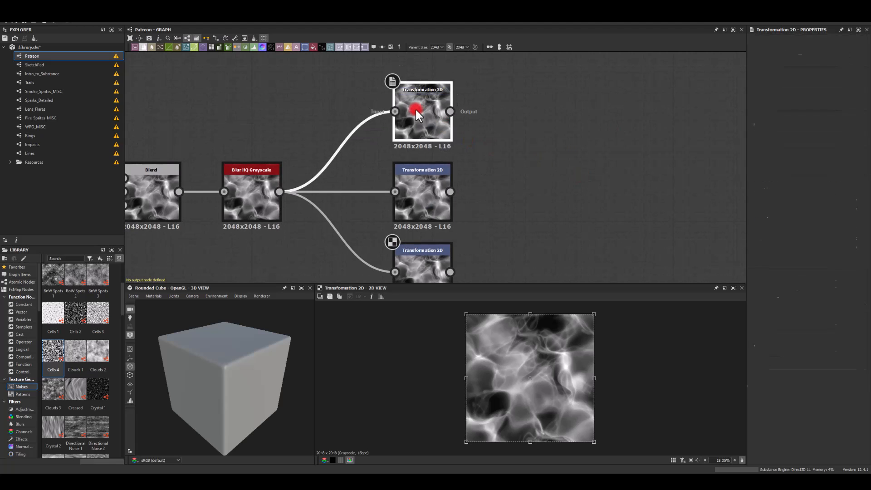
type("0.01")
left_click(862, 288)
type("0.01")
key("Return")
Set the bottom Transformation 2D's X and Y offsets to -0.01
middle_click_drag(401, 243, 413, 179)
left_click(412, 182)
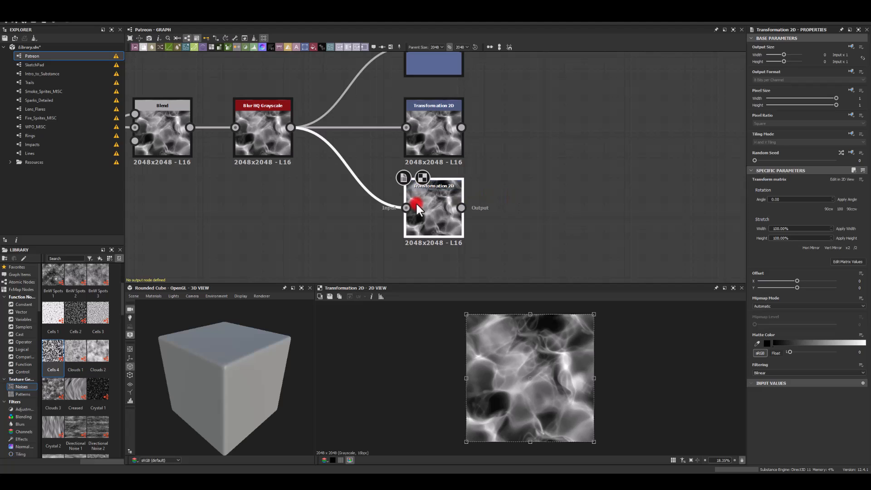
key("Delete")
key("ctrl+z")
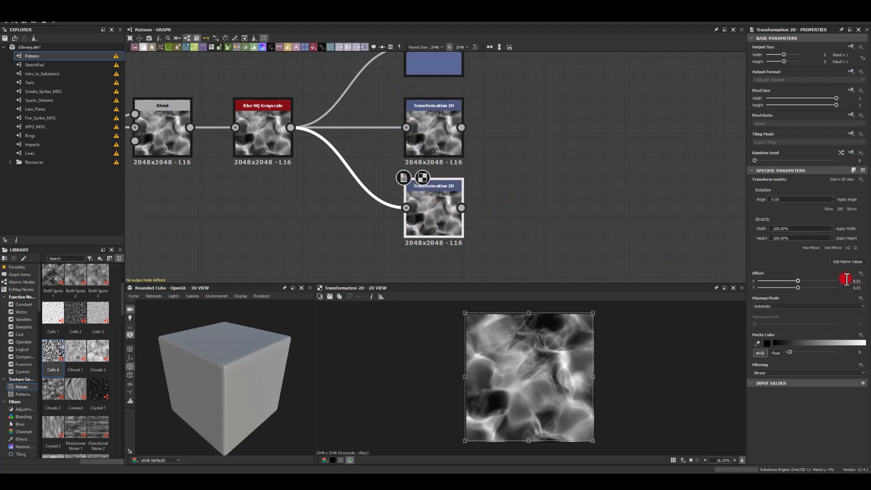
left_click(851, 287)
type("-")
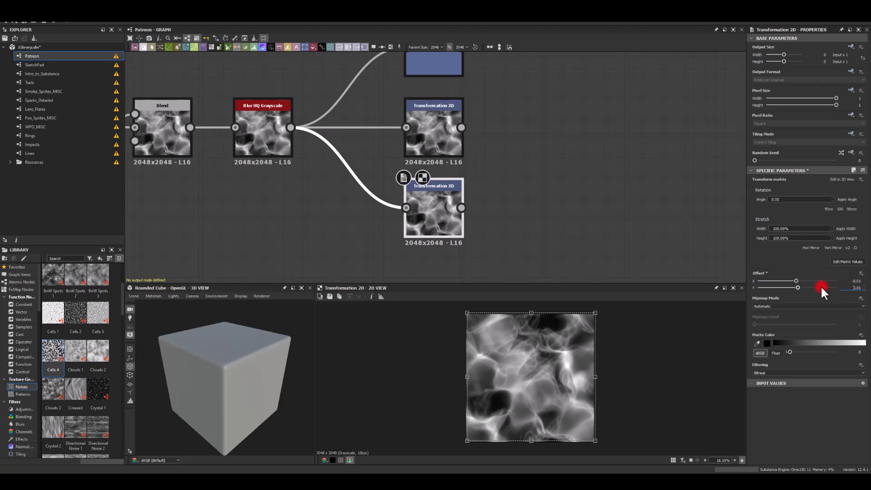
left_click(641, 216)
Add an RGBA Merge node and connect the top, middle and bottom Transformation 2D nodes to its R, G and B inputs
middle_click_drag(509, 149, 462, 177)
scroll(425, 152, "down", 1)
middle_click_drag(413, 136, 384, 151)
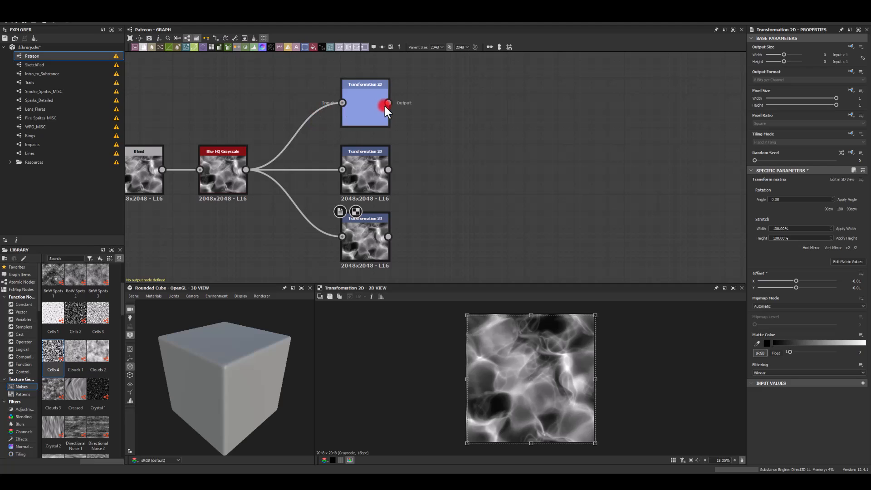
left_click_drag(388, 103, 489, 155)
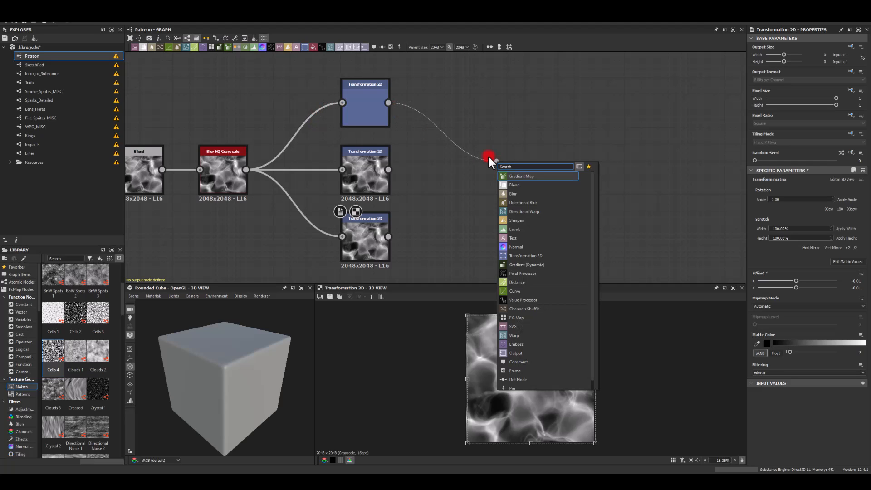
key("Escape")
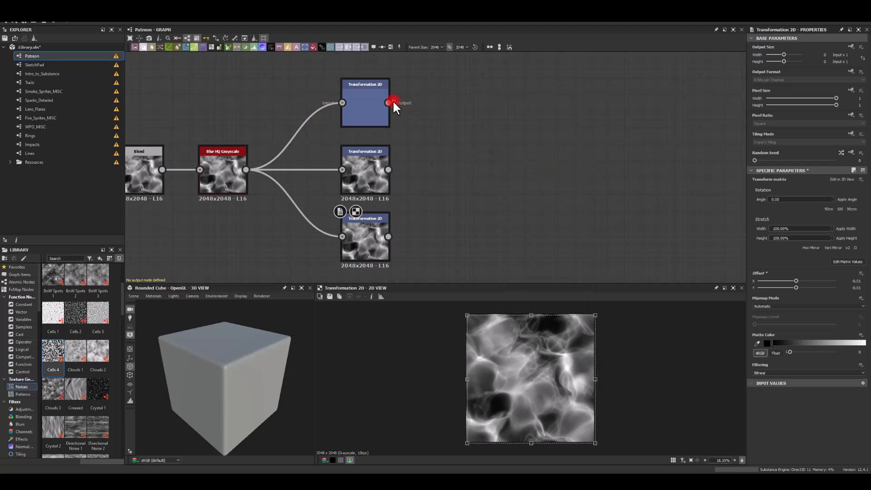
left_click_drag(392, 102, 453, 123)
key("Return")
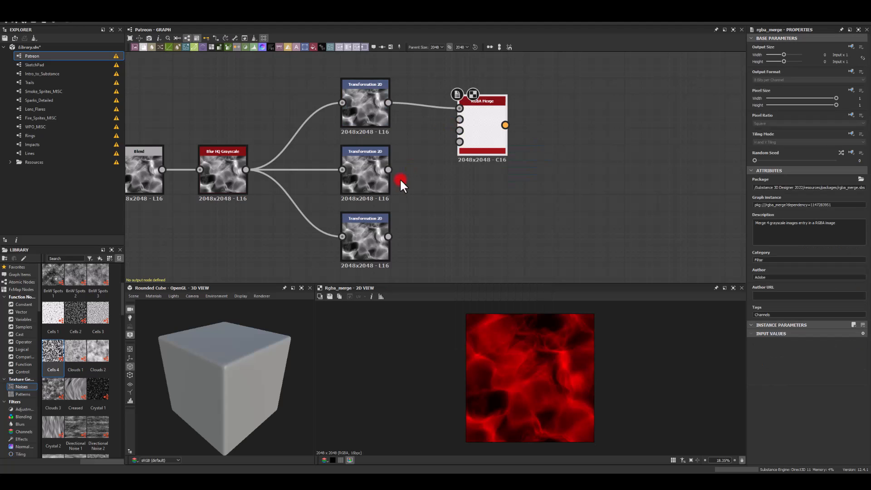
left_click_drag(388, 170, 460, 119)
left_click_drag(390, 236, 466, 157)
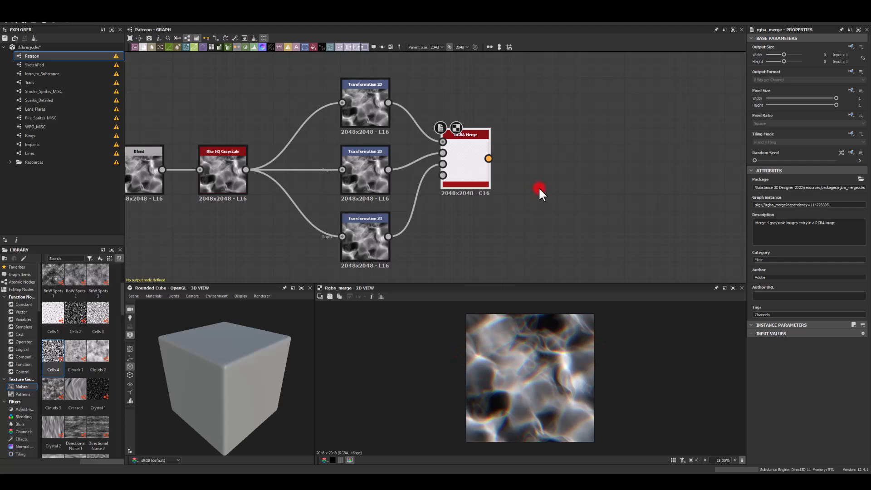
middle_click_drag(549, 174, 459, 175)
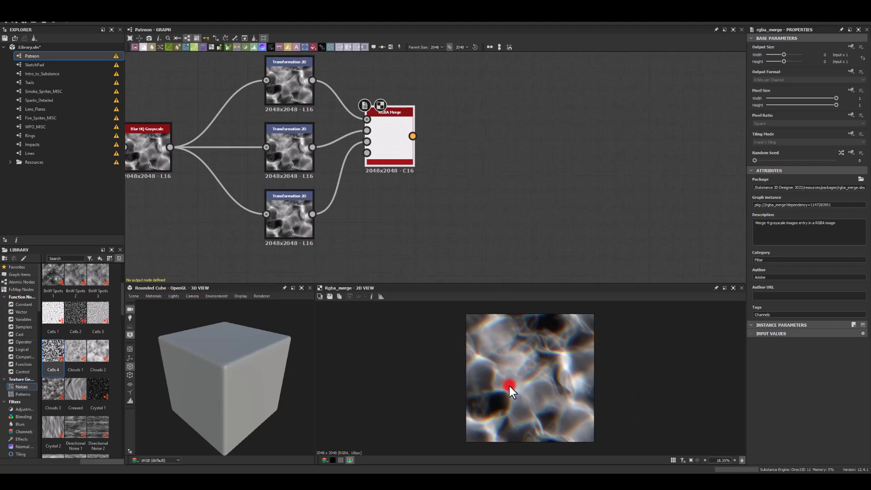
Try a different X offset on the top Transformation 2D and set it back to 0.01
left_click(294, 82)
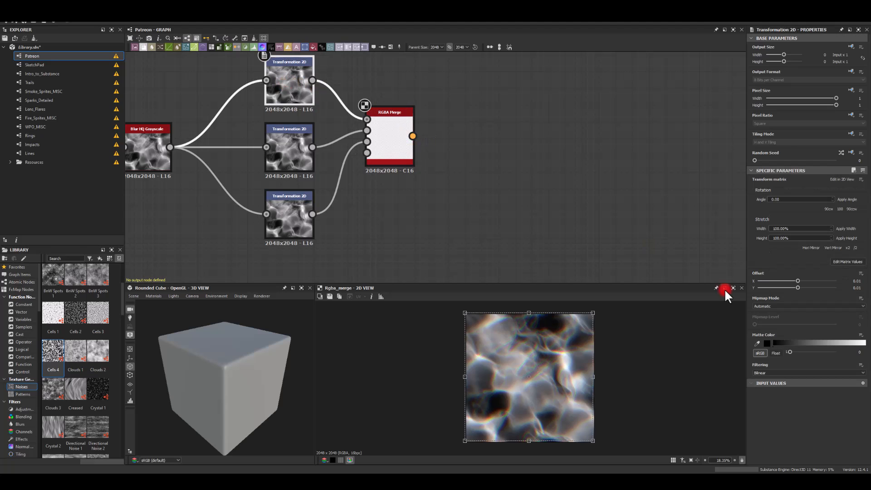
double_click(857, 281)
type("2")
key("Return")
left_click_drag(859, 282, 869, 286)
type("1")
key("Return")
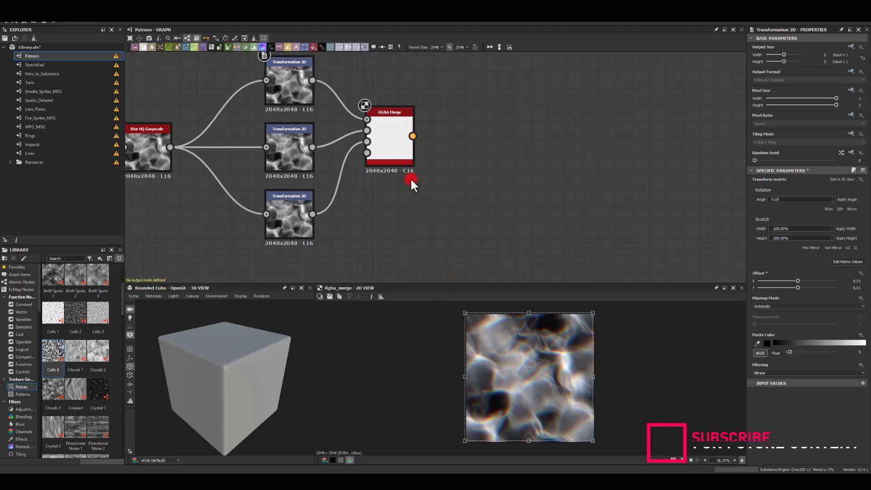
left_click(395, 144)
left_click(395, 161)
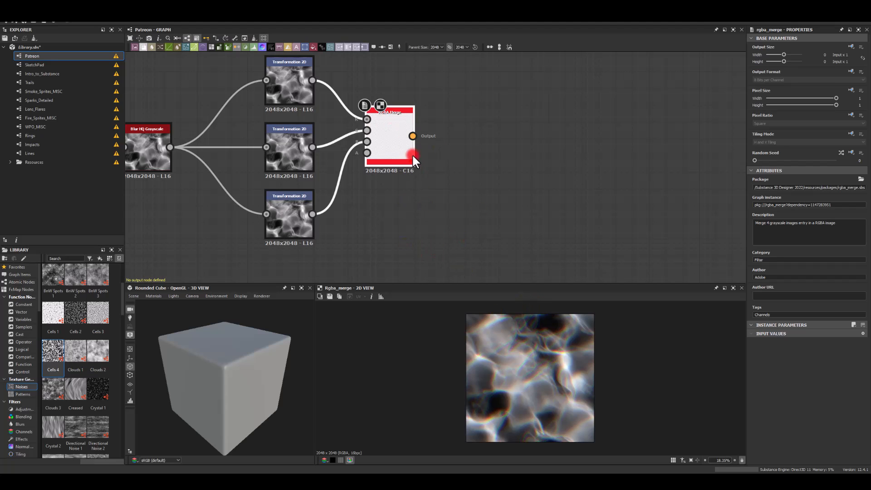
middle_click_drag(491, 183, 416, 188)
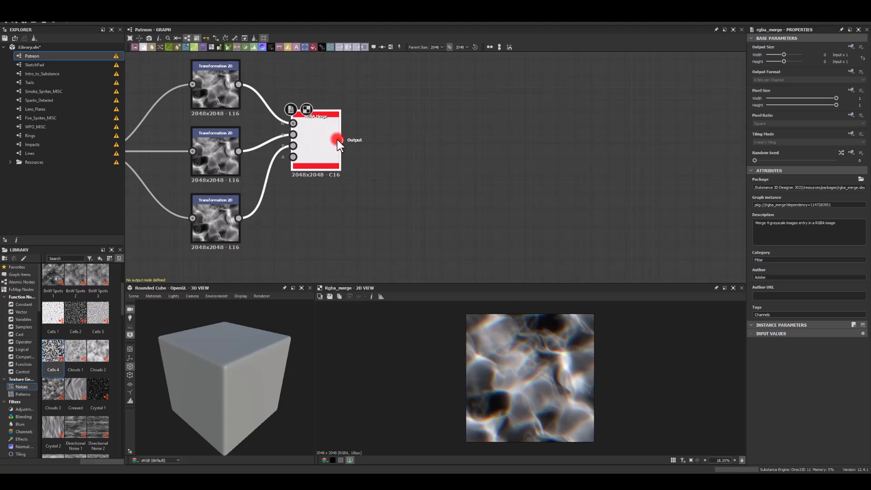
left_click_drag(337, 139, 410, 169)
key("Escape")
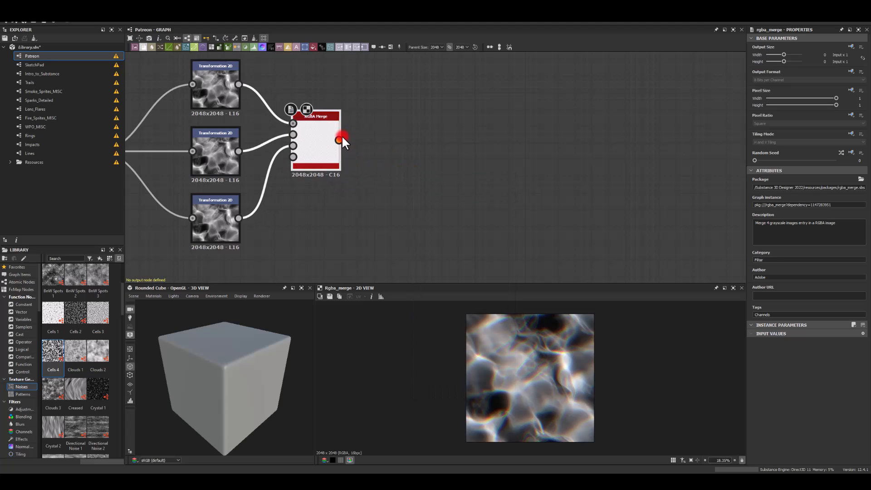
Add a Glow node after the RGBA Merge with Glow Amount 0.07, Clear Amount 0.71 and Glow Size 20
left_click_drag(341, 140, 418, 171)
type("glow")
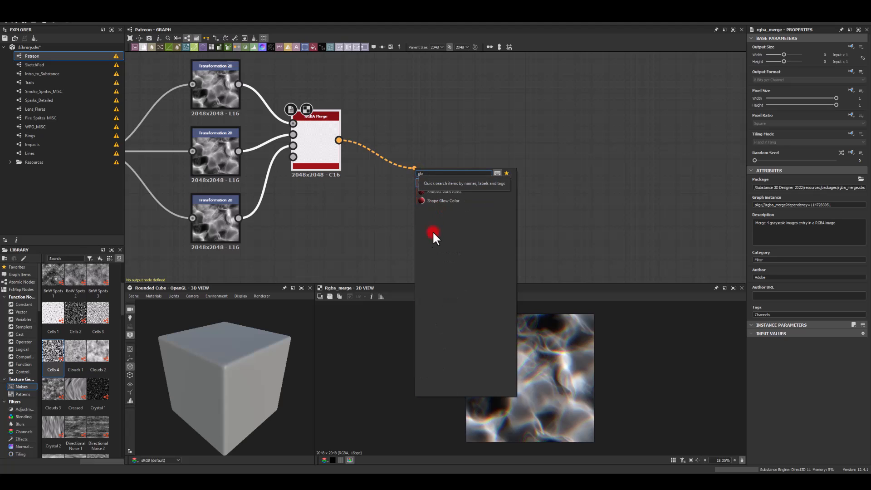
left_click(423, 183)
left_click_drag(424, 184, 396, 136)
left_click_drag(795, 341, 868, 378)
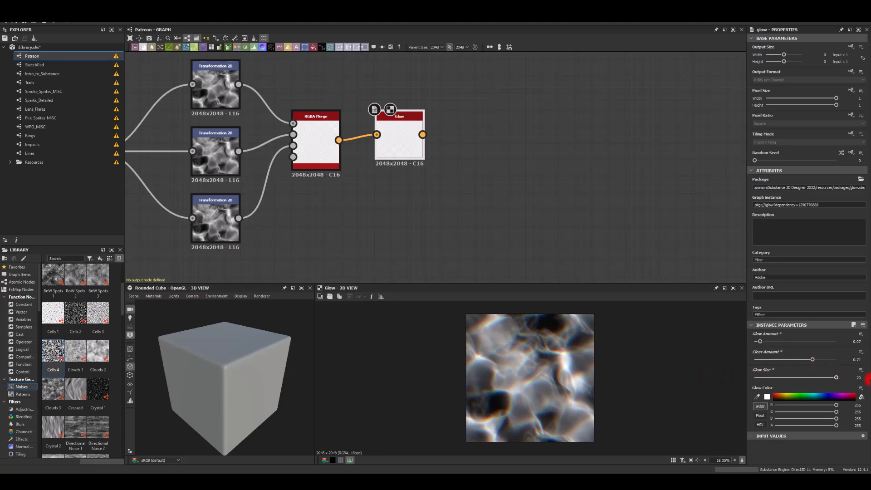
Try red as the Glow node's glow color
left_click(767, 397)
left_click_drag(325, 244, 342, 231)
left_click(399, 234)
left_click(431, 213)
left_click(812, 360)
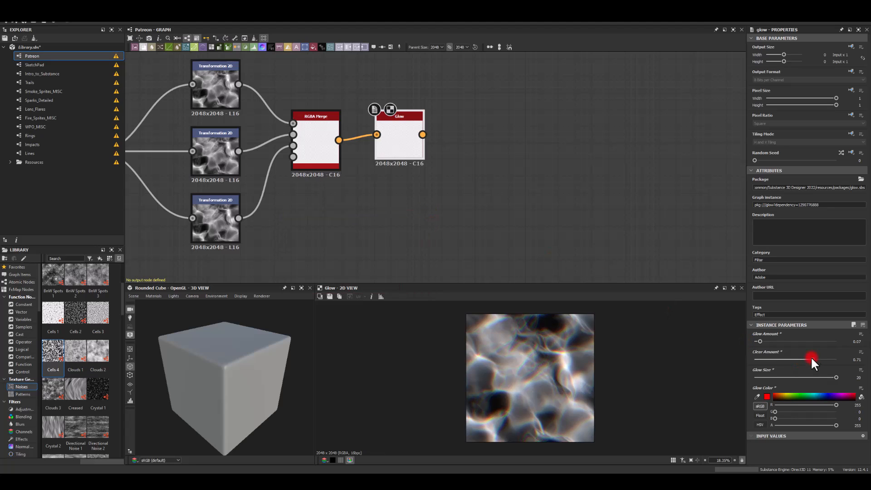
Raise the Glow node's Glow Amount to 0.41 and set its glow color back to white
left_click_drag(760, 342, 788, 330)
left_click(767, 397)
left_click_drag(294, 247, 253, 203)
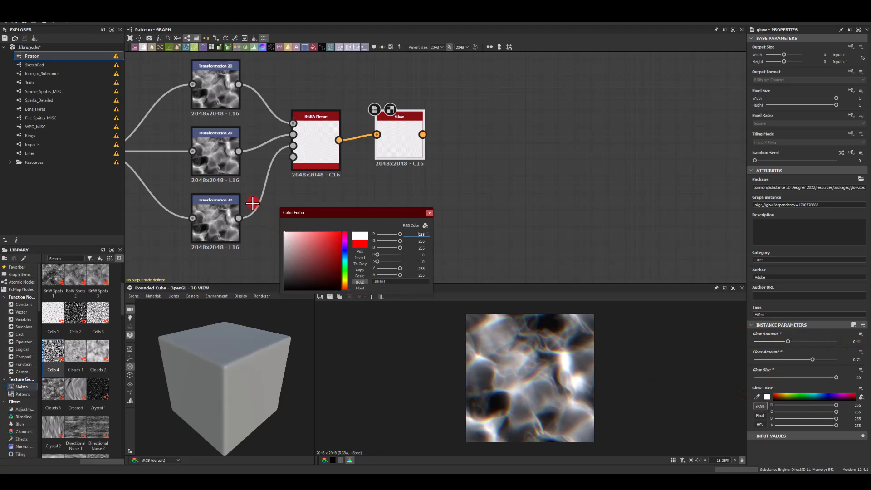
left_click(429, 213)
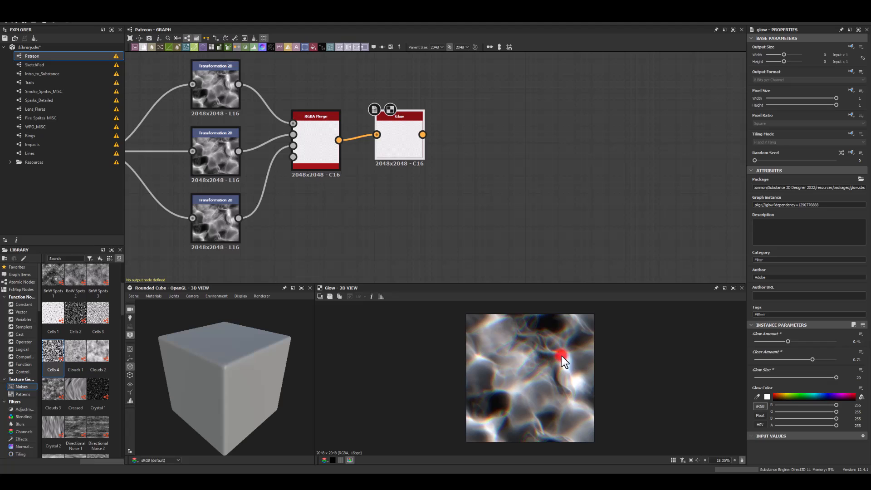
left_click_drag(401, 166, 391, 174)
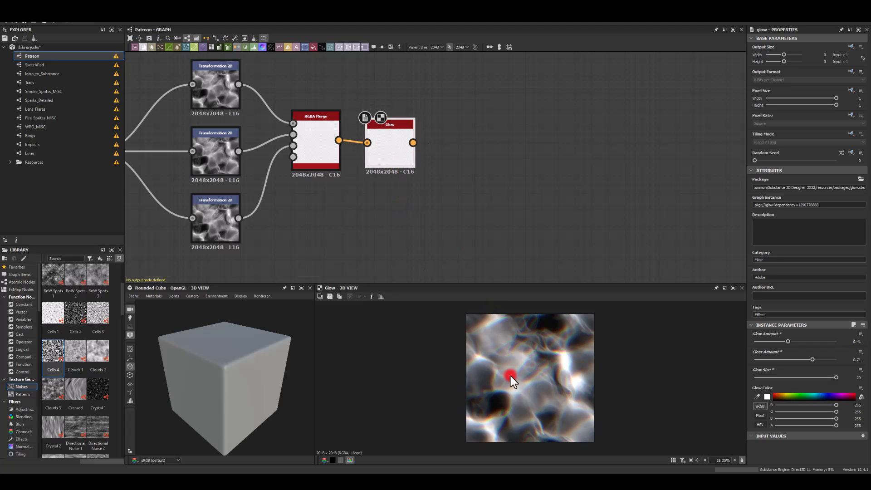
Add a Blend node fed by the Glow output in its background input, leaving space between the two nodes
middle_click_drag(359, 239, 413, 196)
middle_click_drag(480, 206, 331, 199)
left_click_drag(342, 139, 474, 149)
type("blend")
left_click(434, 141)
key("space")
scroll(504, 383, "down", 6)
scroll(520, 377, "up", 7)
key("space")
middle_click_drag(420, 232, 443, 174)
left_click_drag(494, 86, 495, 103)
middle_click_drag(363, 183, 441, 182)
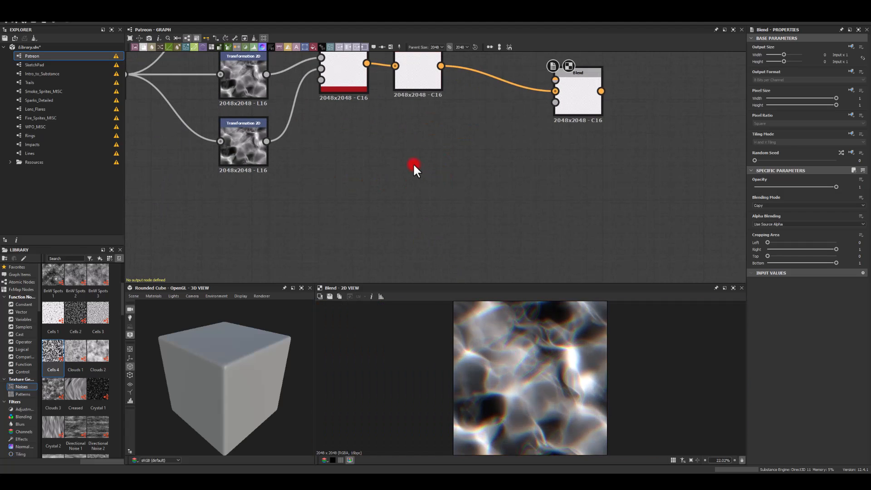
Add a Shape node below the Glow node and set its pattern to Paraboloid
key("space")
type("sha")
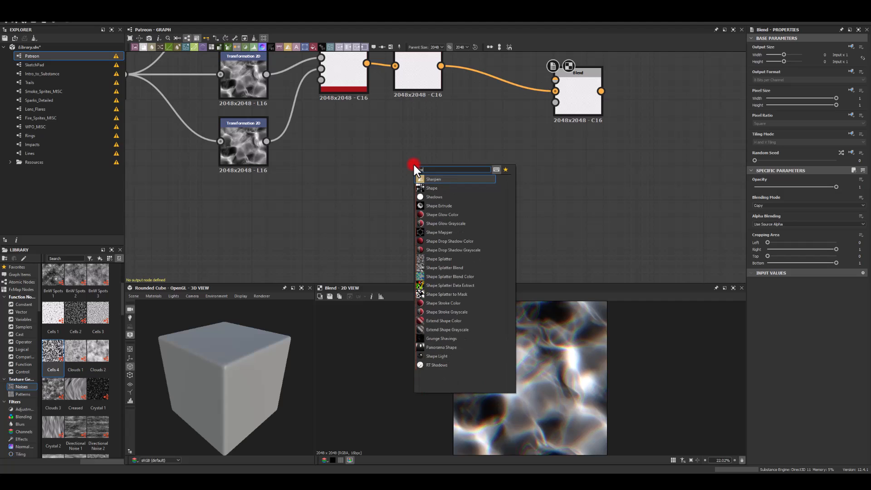
left_click(429, 187)
left_click(765, 359)
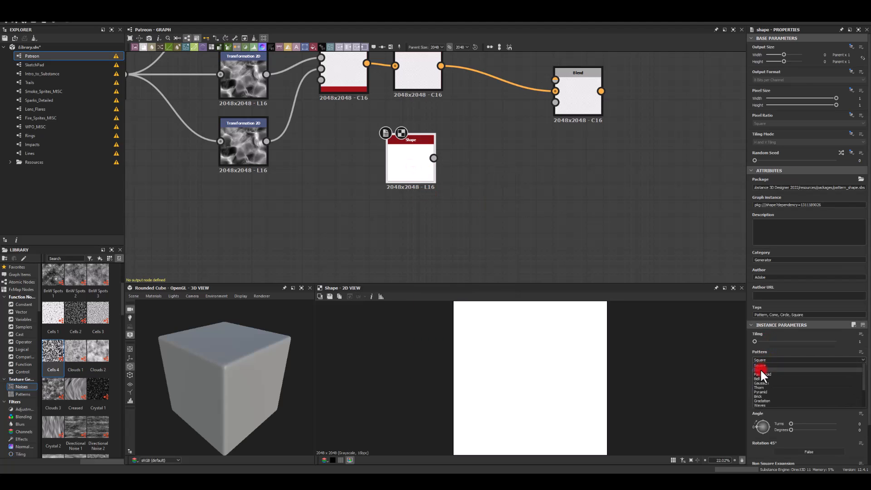
left_click(763, 374)
middle_click_drag(471, 214, 372, 206)
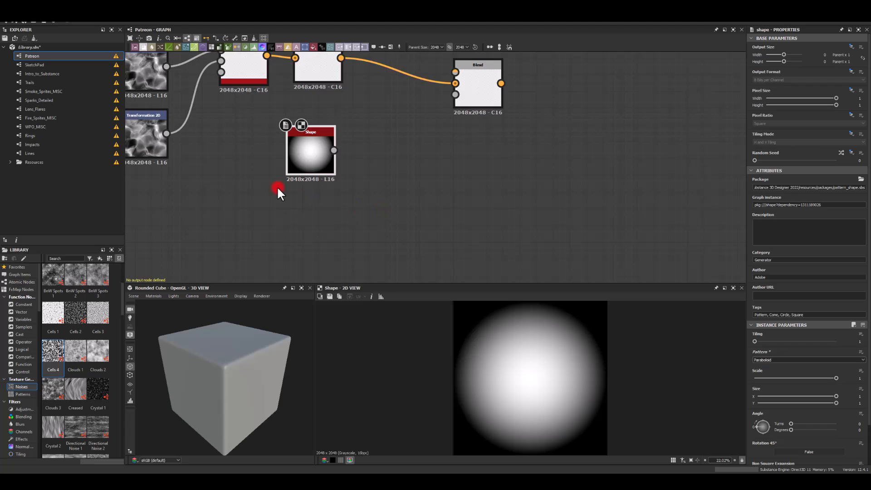
Add a Gradient Map node after the Shape node to convert it to color, moving the Blend node to make room
left_click_drag(334, 150, 455, 73)
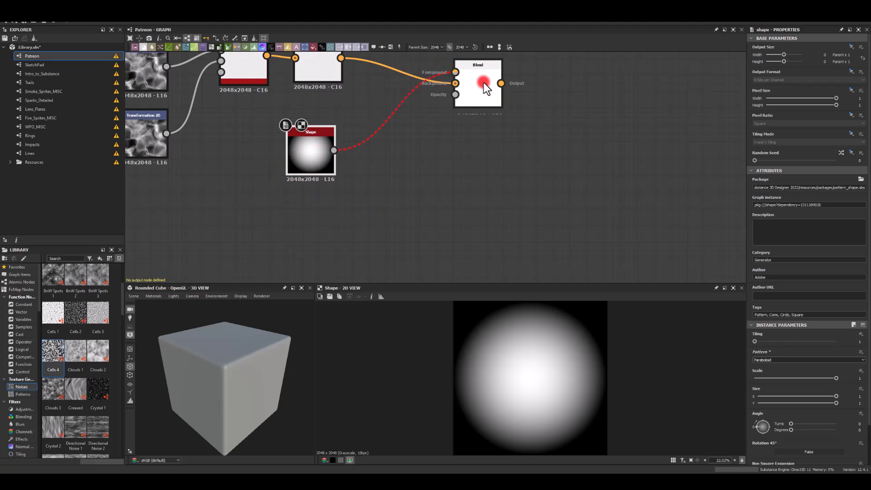
double_click(484, 83)
left_click_drag(338, 143, 416, 156)
scroll(429, 170, "down", 3)
left_click(436, 170)
left_click_drag(457, 97, 502, 92)
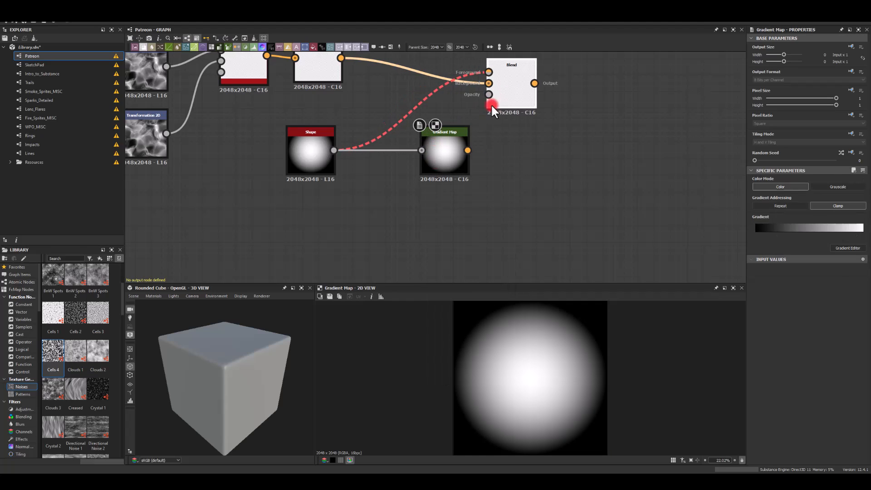
Connect the Gradient Map to the Blend node's foreground and set the blending mode to Multiply
left_click_drag(467, 150, 488, 74)
double_click(508, 85)
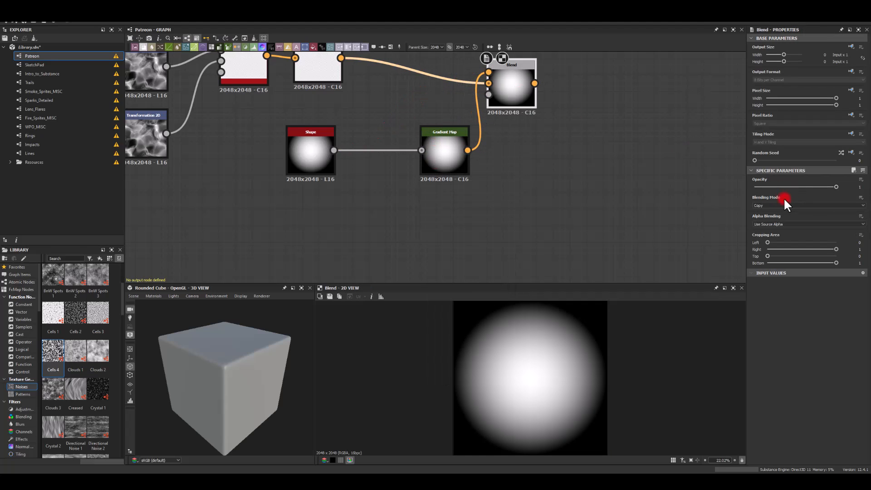
left_click(768, 205)
left_click(759, 224)
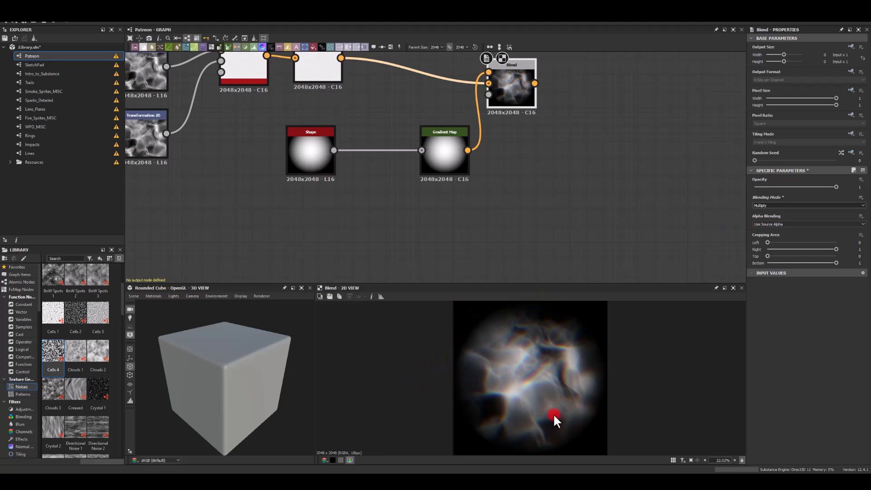
Move the Shape node away from the Gradient Map and add a Multi Directional Warp Grayscale node to its output
left_click_drag(304, 146, 203, 231)
middle_click_drag(309, 151, 467, 92)
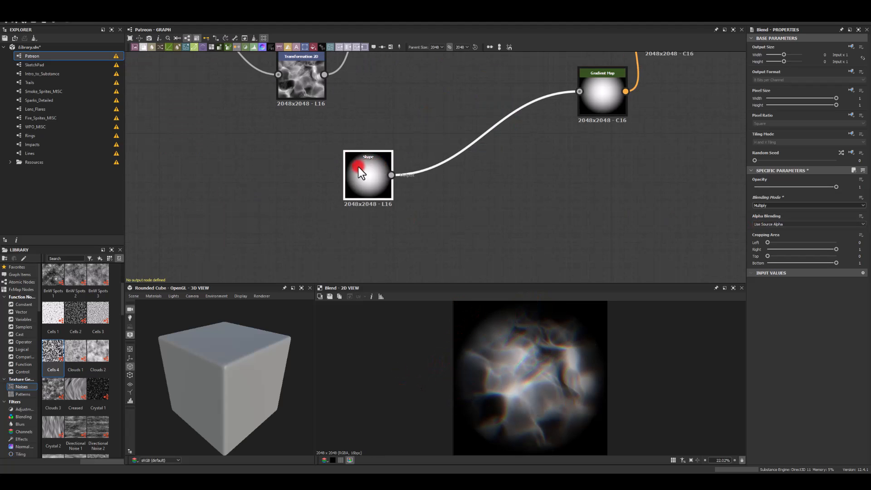
left_click_drag(364, 165, 278, 213)
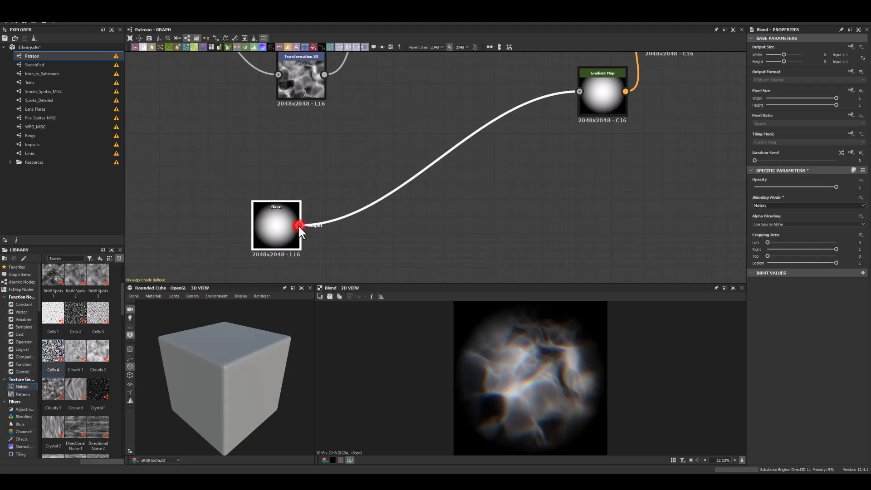
left_click_drag(302, 225, 407, 234)
type("mul")
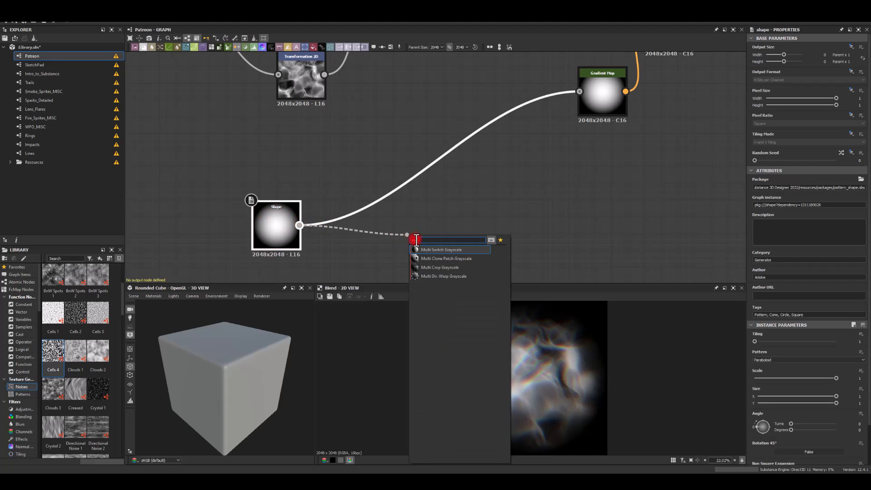
left_click(418, 275)
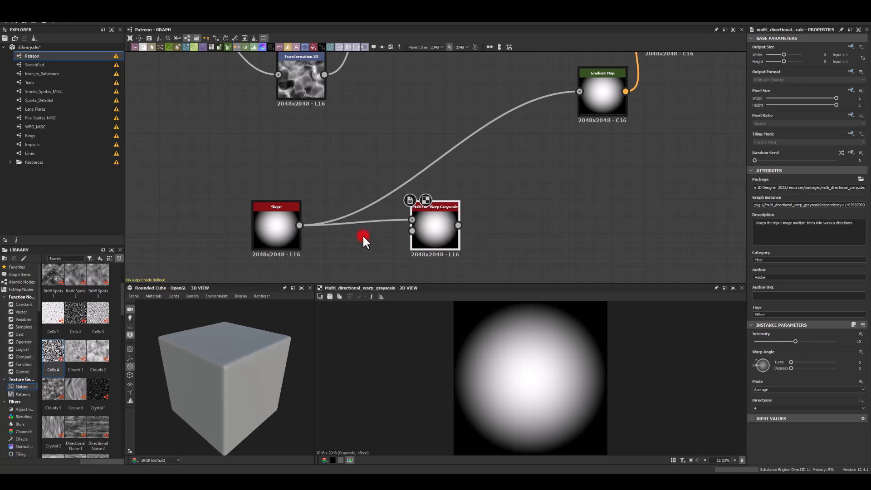
Add a Perlin Noise node, connect it to the warp node's intensity input and set its scale to 5
key("f")
key("space")
type("per")
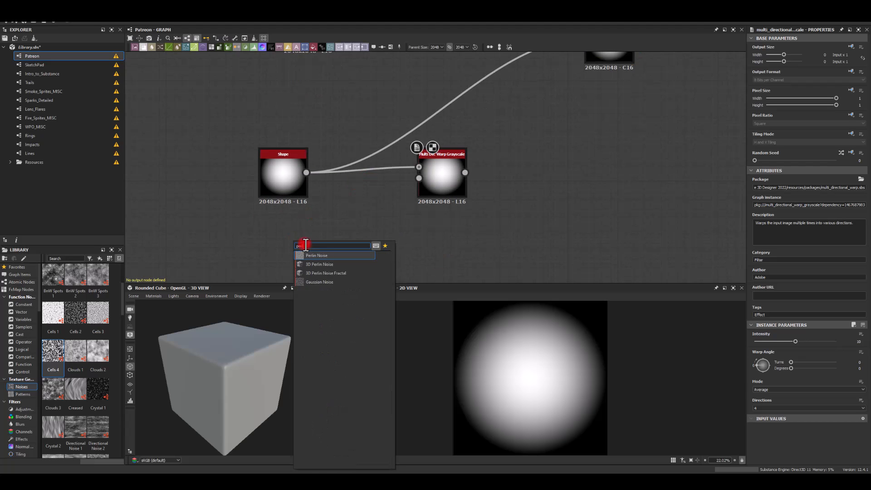
key("Return")
left_click_drag(314, 239, 419, 178)
double_click(446, 185)
left_click(279, 240)
left_click_drag(767, 339, 759, 339)
middle_click_drag(632, 237, 492, 270)
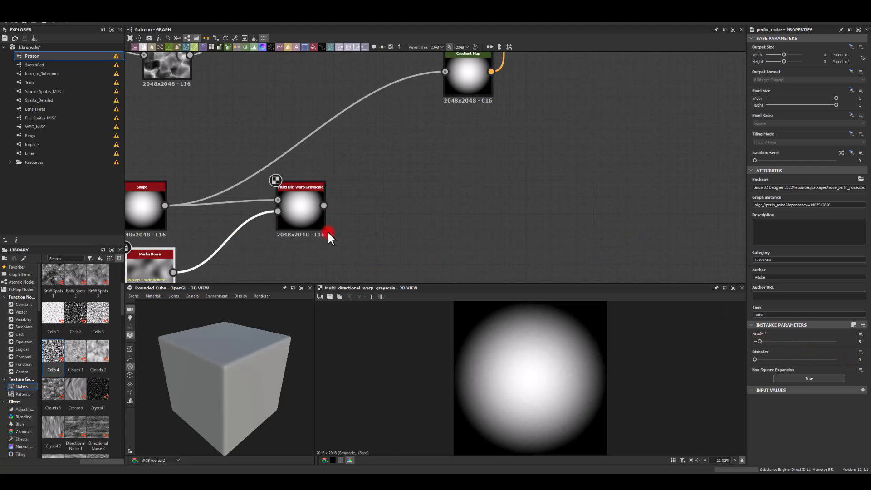
Set the Multi Directional Warp Grayscale node's intensity to 100
left_click(314, 217)
left_click_drag(796, 341, 838, 341)
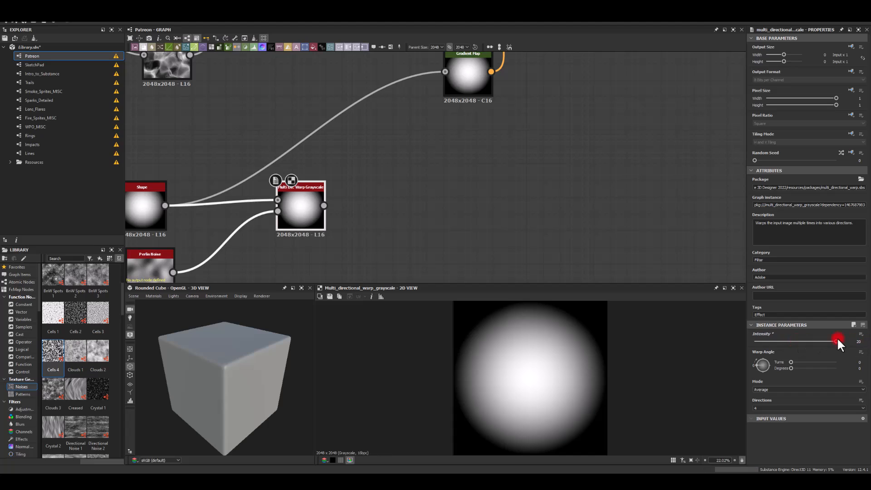
type("100")
key("Return")
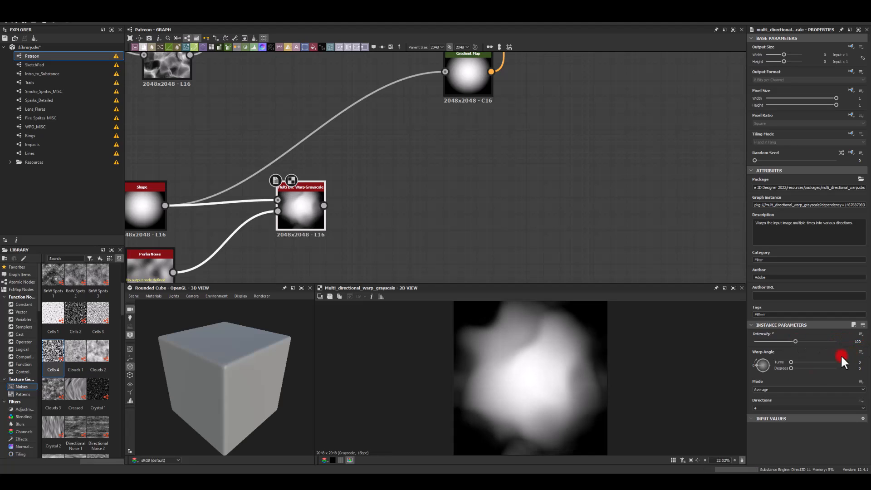
Try the Min and Chain modes on the warp node and return the mode to Average
left_click(759, 386)
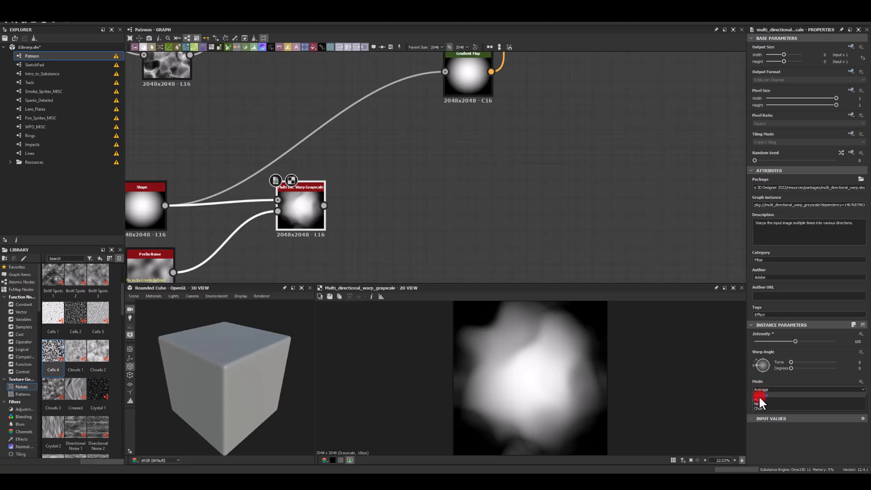
left_click(758, 399)
left_click(759, 391)
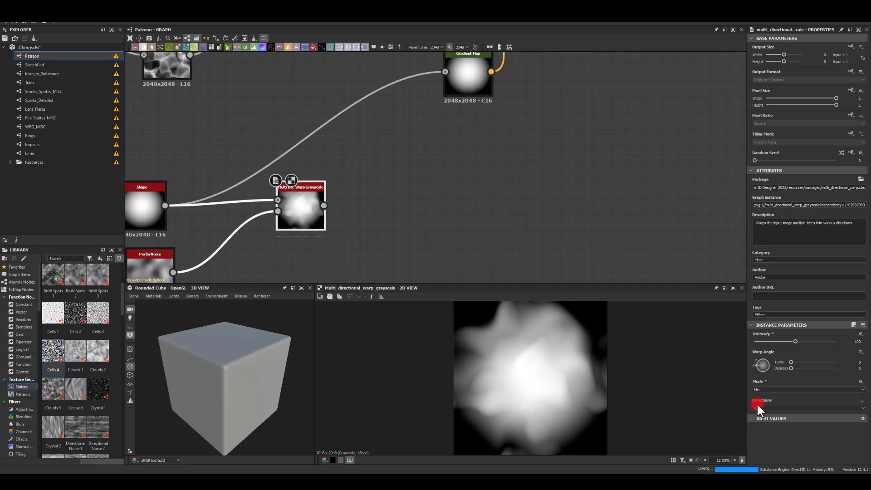
left_click(757, 404)
left_click(761, 386)
left_click(761, 407)
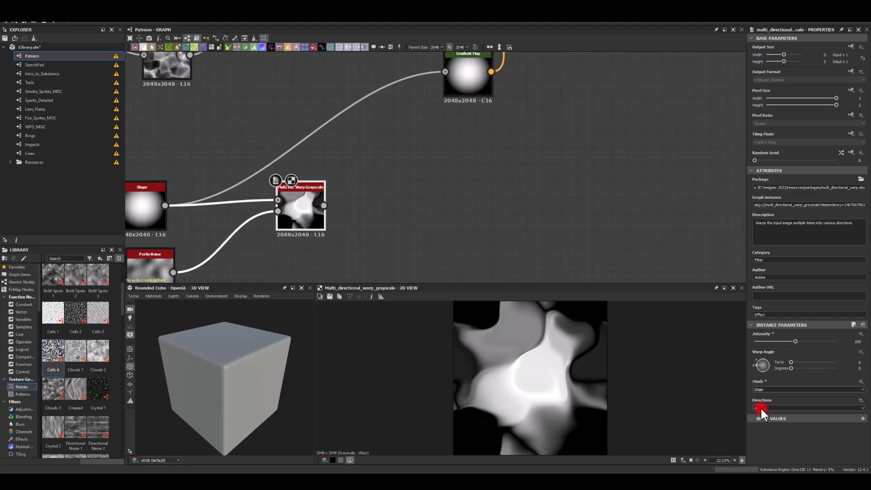
left_click(758, 389)
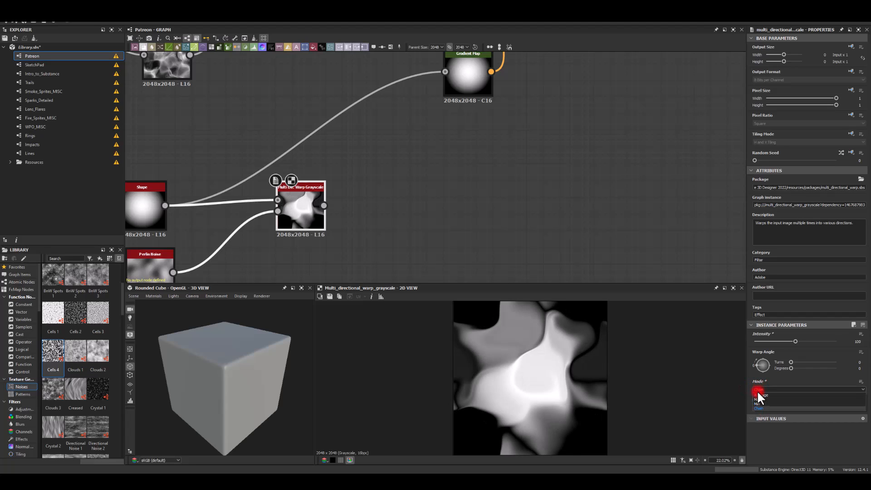
left_click(755, 393)
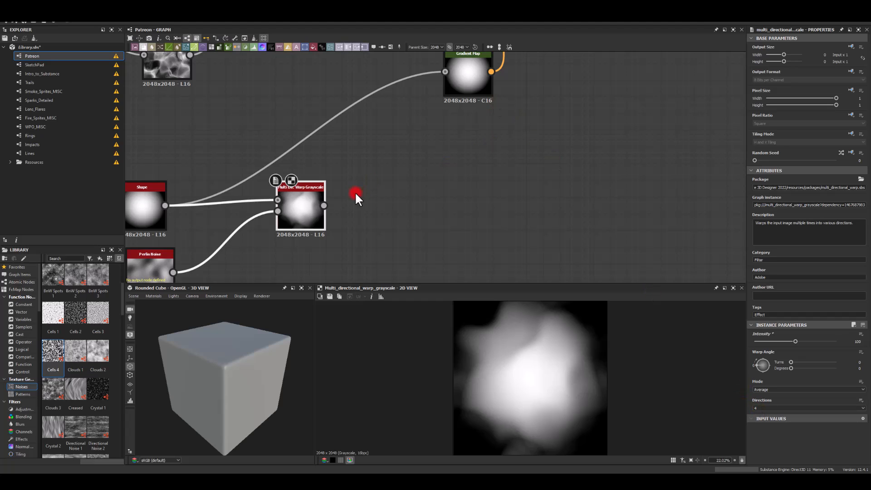
Add a Blur HQ Grayscale node after the warp, connect it to the Gradient Map's input and preview the Blend result
left_click_drag(323, 206, 388, 199)
type("blu")
left_click(390, 241)
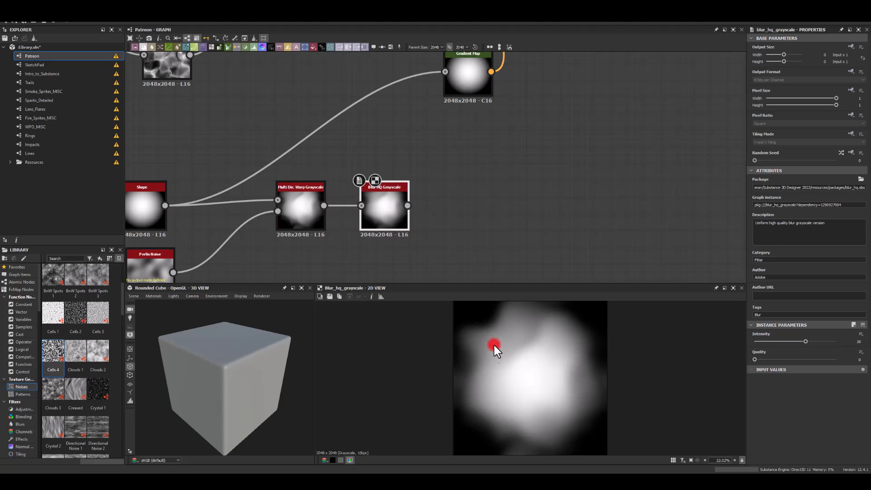
middle_click_drag(465, 154, 427, 212)
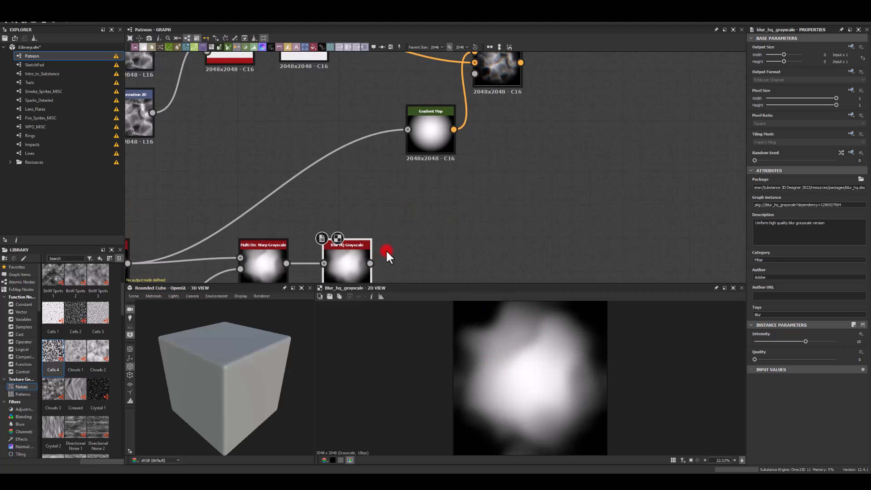
left_click_drag(369, 263, 407, 130)
double_click(493, 76)
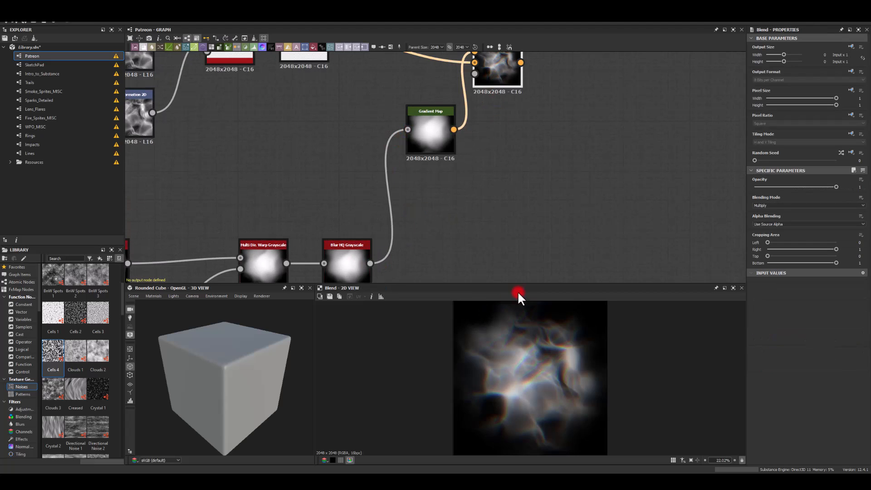
Reduce the Shape node's scale to 0.86
middle_click_drag(411, 206, 550, 107)
left_click(237, 151)
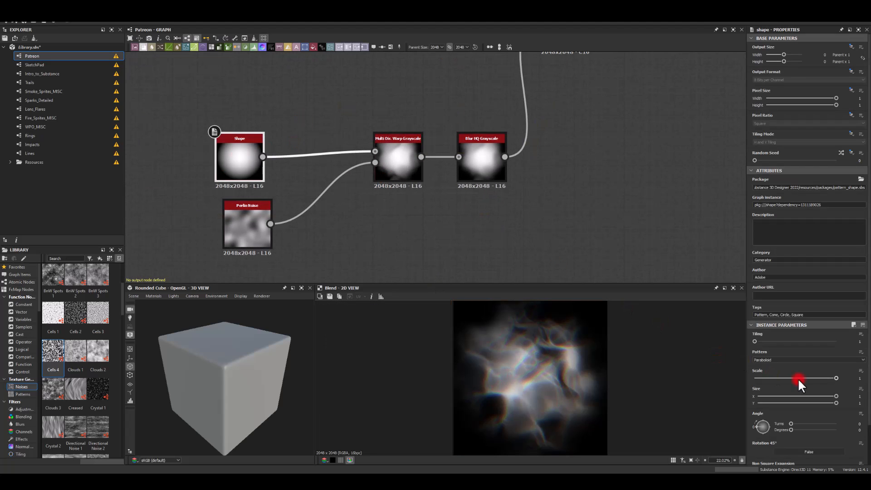
left_click_drag(836, 378, 824, 376)
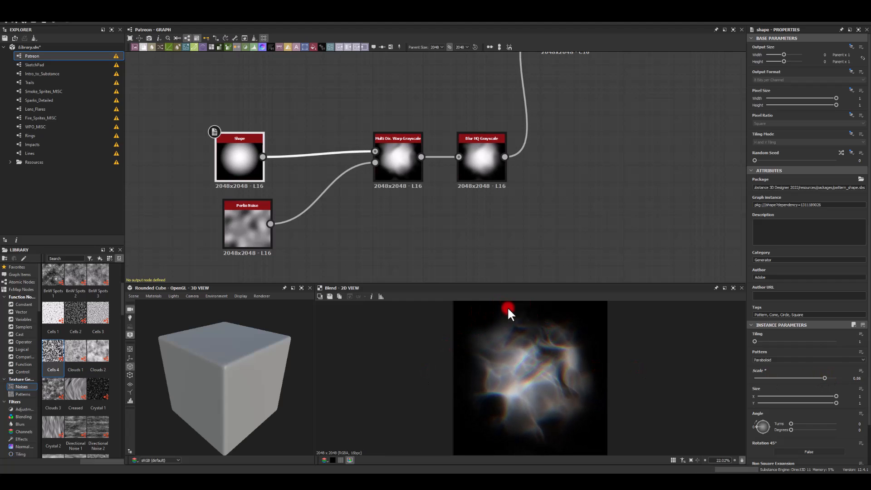
Set the Blur HQ Grayscale node's intensity to 50
left_click(473, 154)
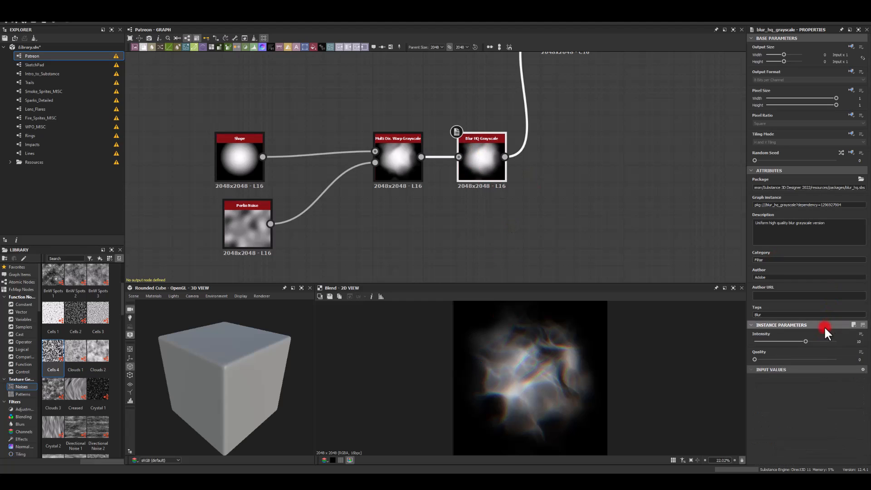
left_click_drag(806, 341, 837, 344)
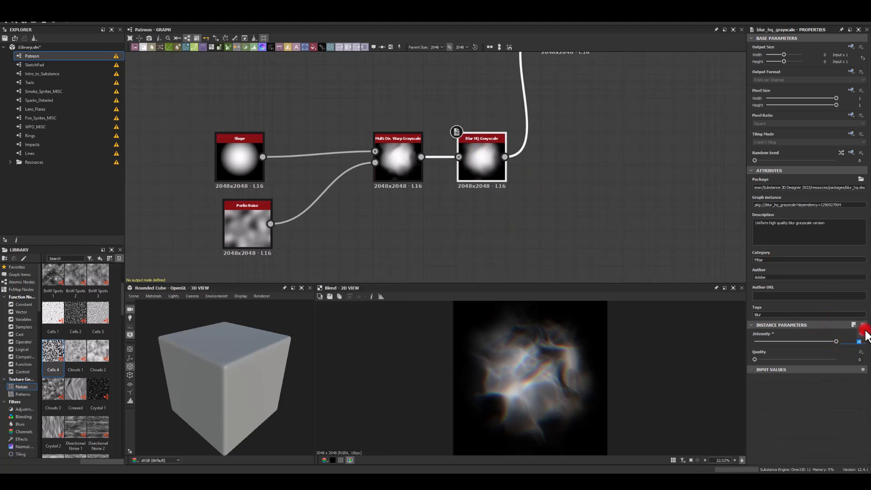
type("50")
key("Return")
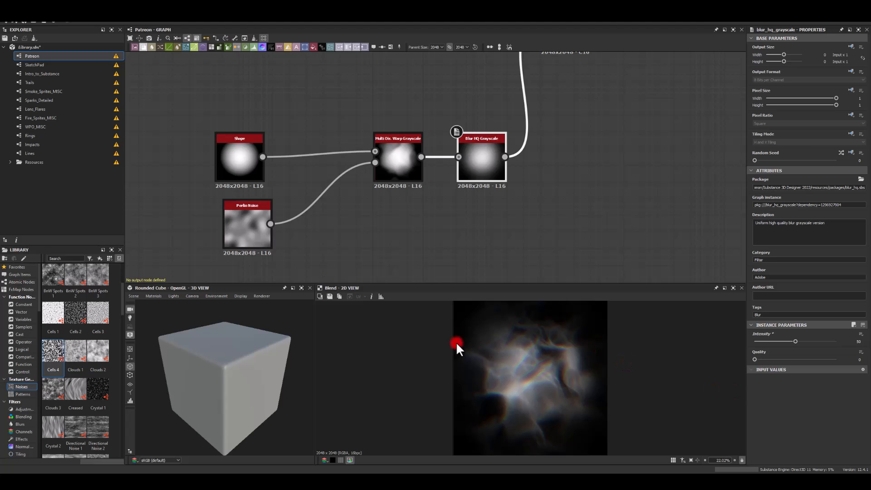
Reduce the Shape node's scale to 0.77
left_click(242, 152)
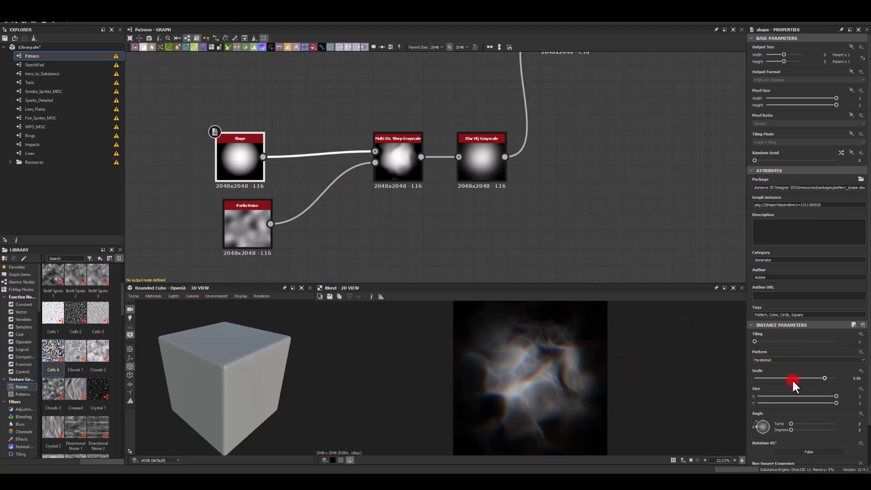
left_click_drag(823, 378, 819, 378)
key("space")
key("space")
Examine the final Blend node, its masked preview and the Glow and RGBA Merge branch feeding it
middle_click_drag(654, 107, 391, 208)
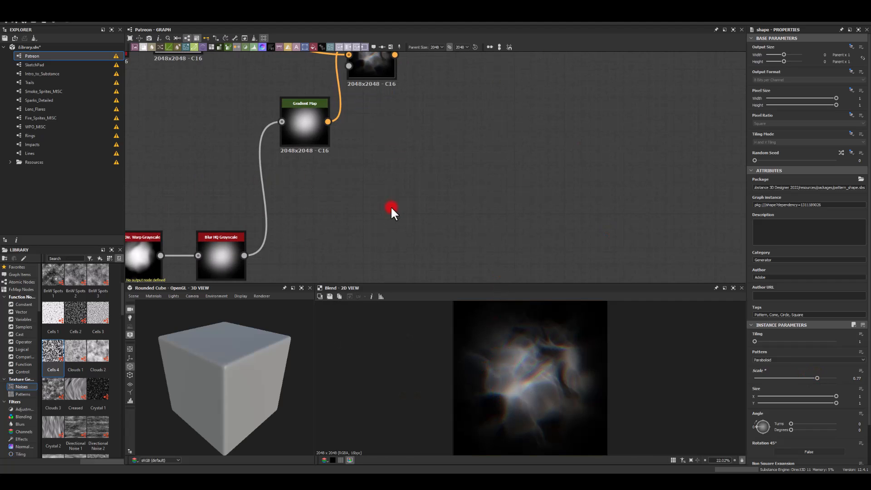
middle_click_drag(345, 173, 380, 291)
mouse_move(424, 252)
middle_mouse_down()
mouse_move(457, 213)
mouse_move(413, 249)
middle_mouse_up()
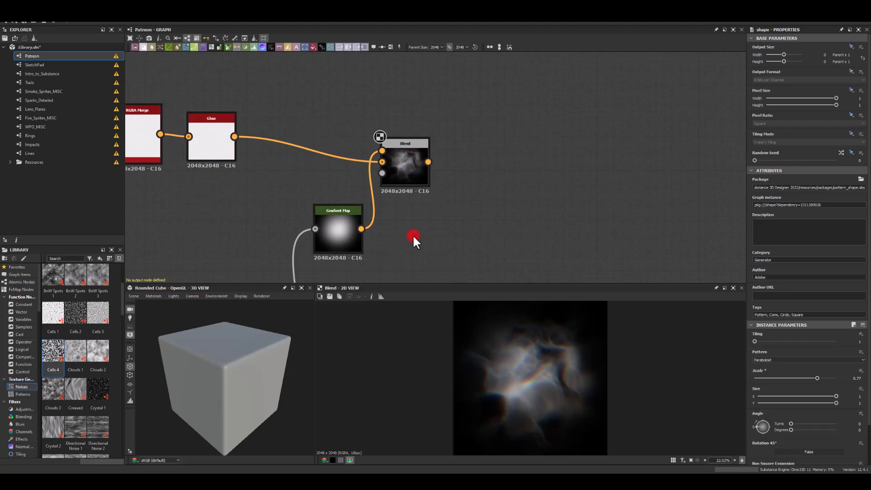
left_click(413, 166)
middle_click_drag(532, 141, 404, 153)
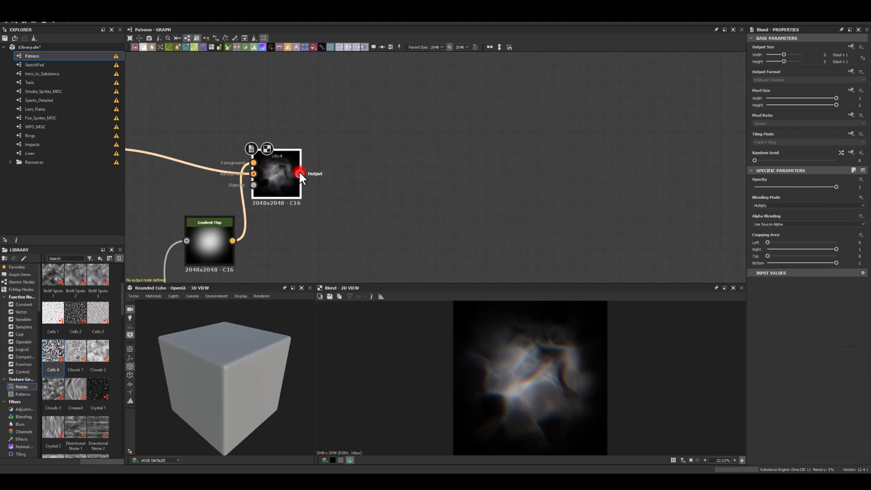
middle_click_drag(417, 191, 452, 160)
middle_click_drag(367, 183, 457, 194)
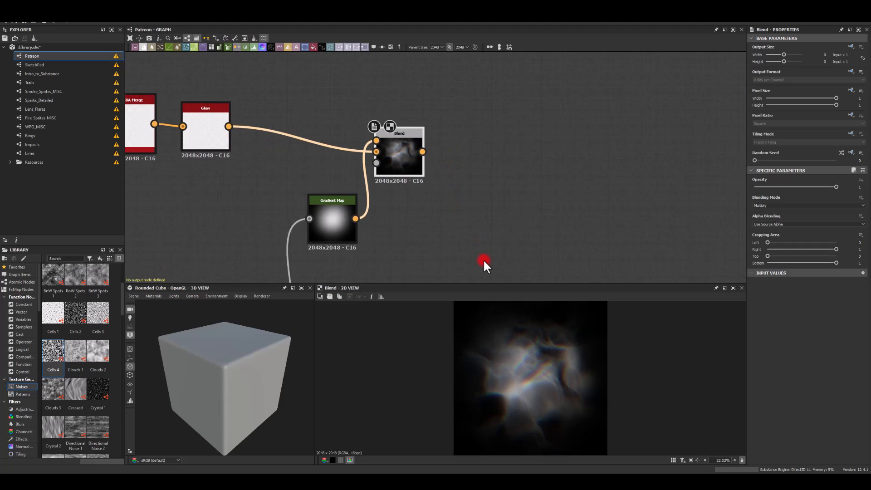
scroll(494, 299, "down", 1)
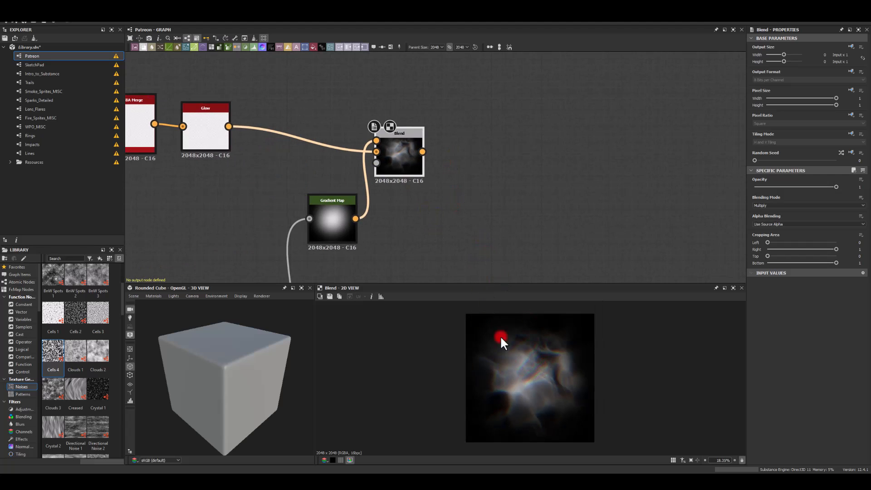
middle_click_drag(260, 193, 321, 194)
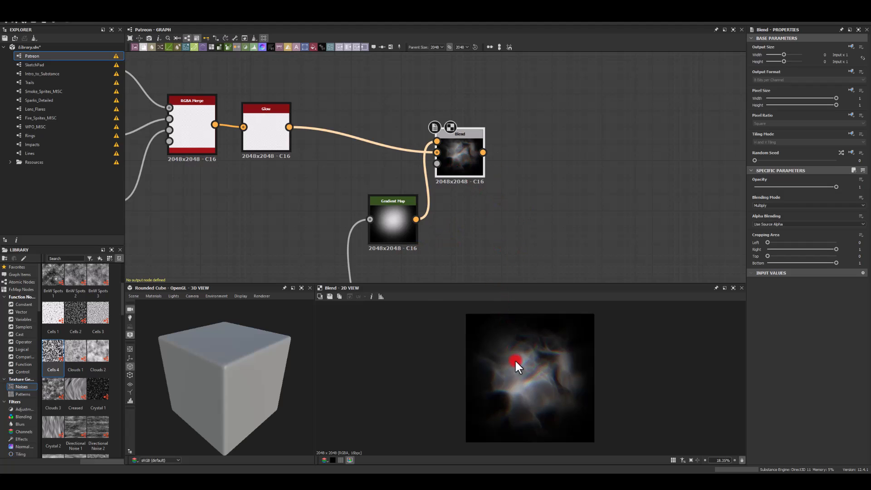
middle_click_drag(275, 236, 369, 217)
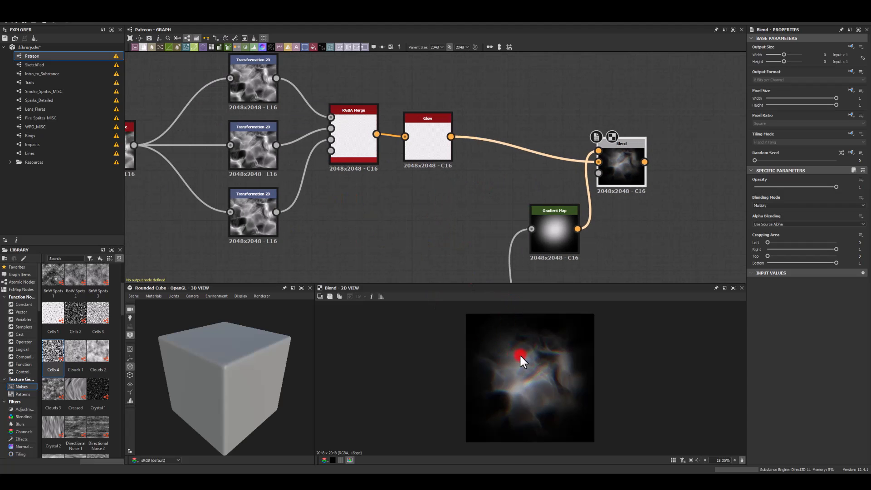
Try intensities 5 and 0 on the Blur HQ Grayscale node feeding the three Transformation 2D nodes and return it to 1
middle_click_drag(659, 232, 479, 202)
middle_click_drag(216, 199, 586, 222)
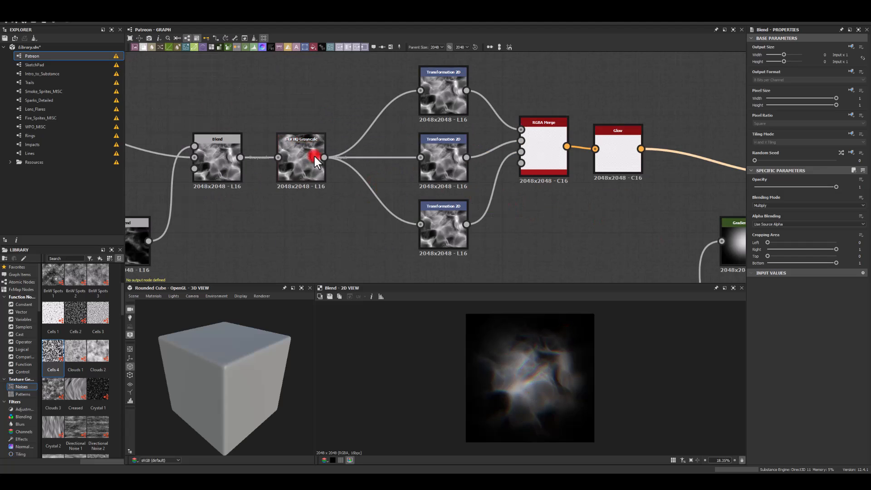
left_click(287, 154)
left_click(853, 343)
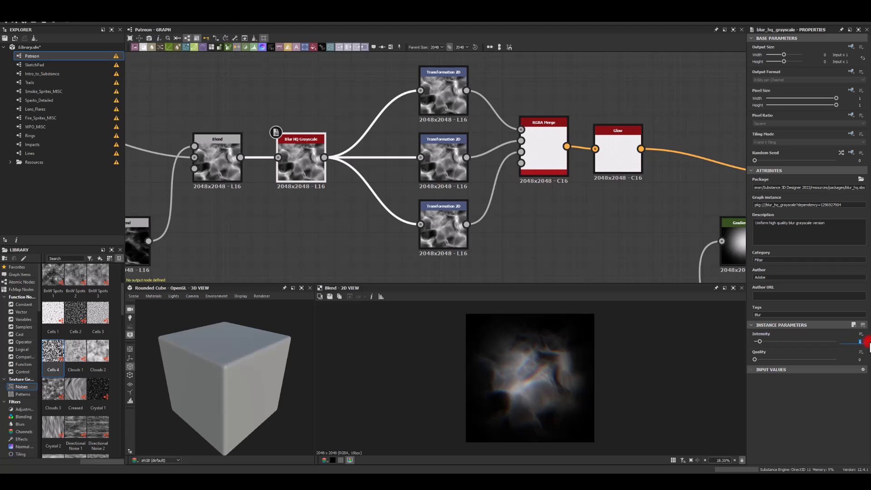
type("5")
key("Return")
left_click(862, 344)
type("0")
key("Return")
left_click(860, 341)
type("1")
key("Return")
middle_click_drag(601, 271, 364, 194)
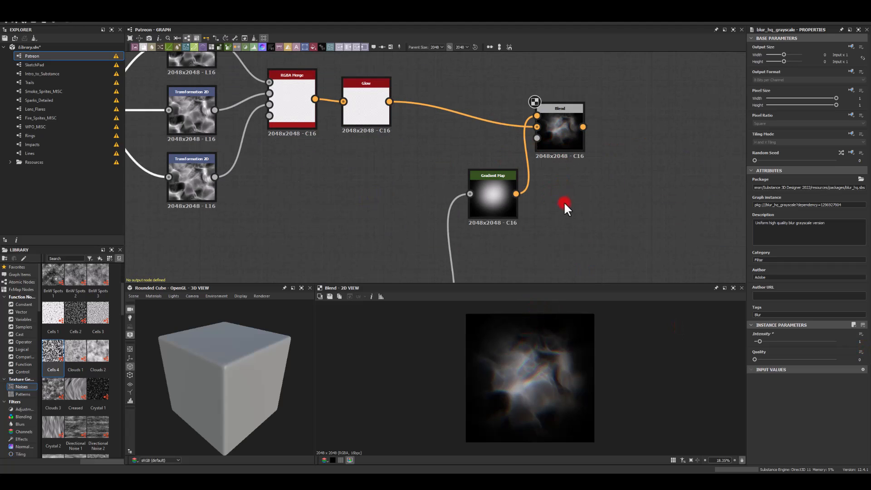